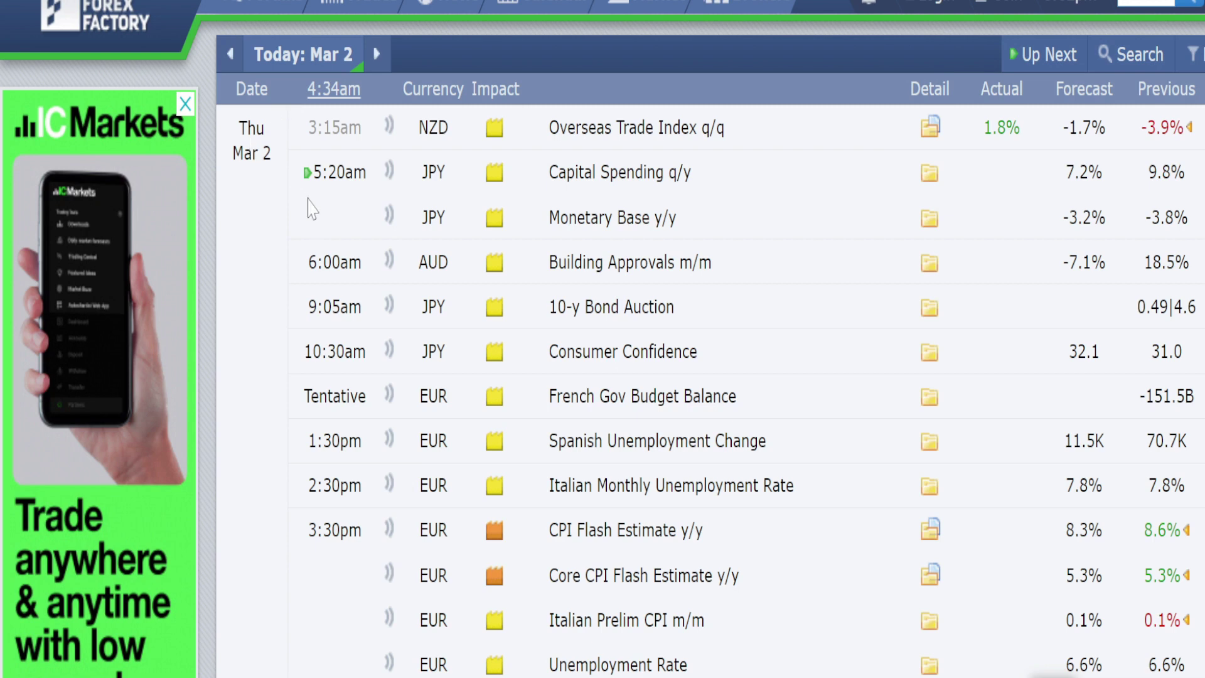
Step: Review the Mar 2 calendar events, checking the impact levels, forecasts and previous figures for the EUR and USD releases
{"action": "scroll", "coordinate": [303, 199], "scroll_direction": "down", "scroll_amount": 2}
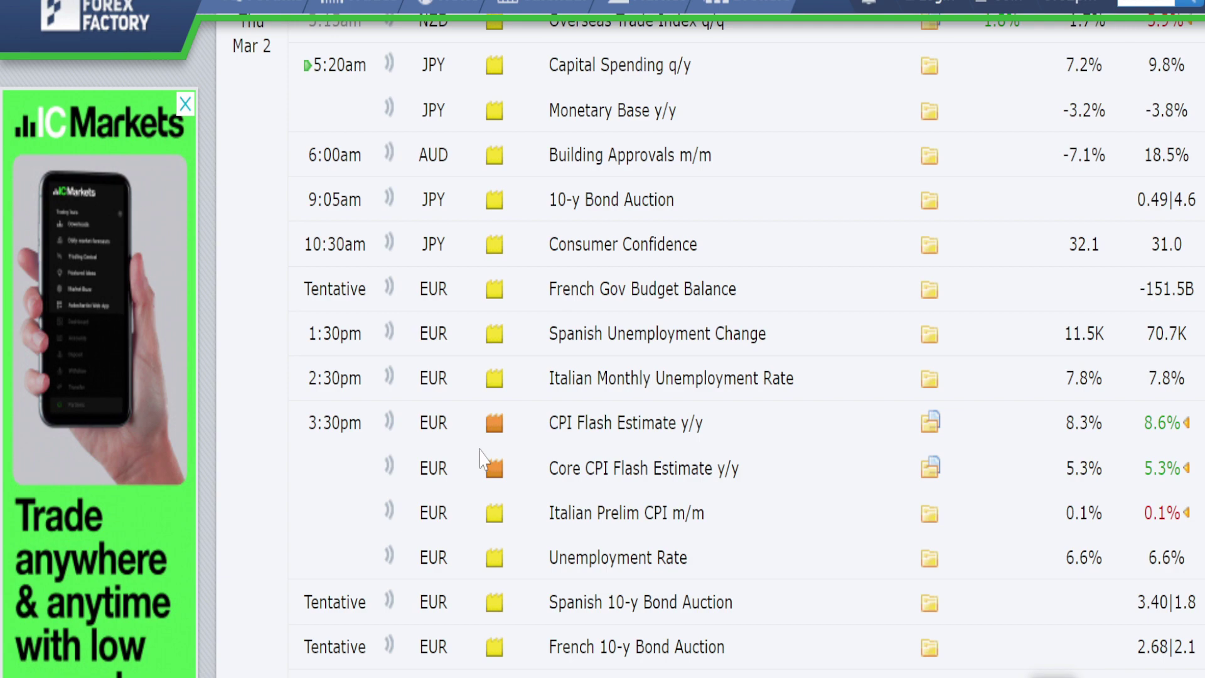
{"action": "scroll", "coordinate": [480, 459], "scroll_direction": "down", "scroll_amount": 6}
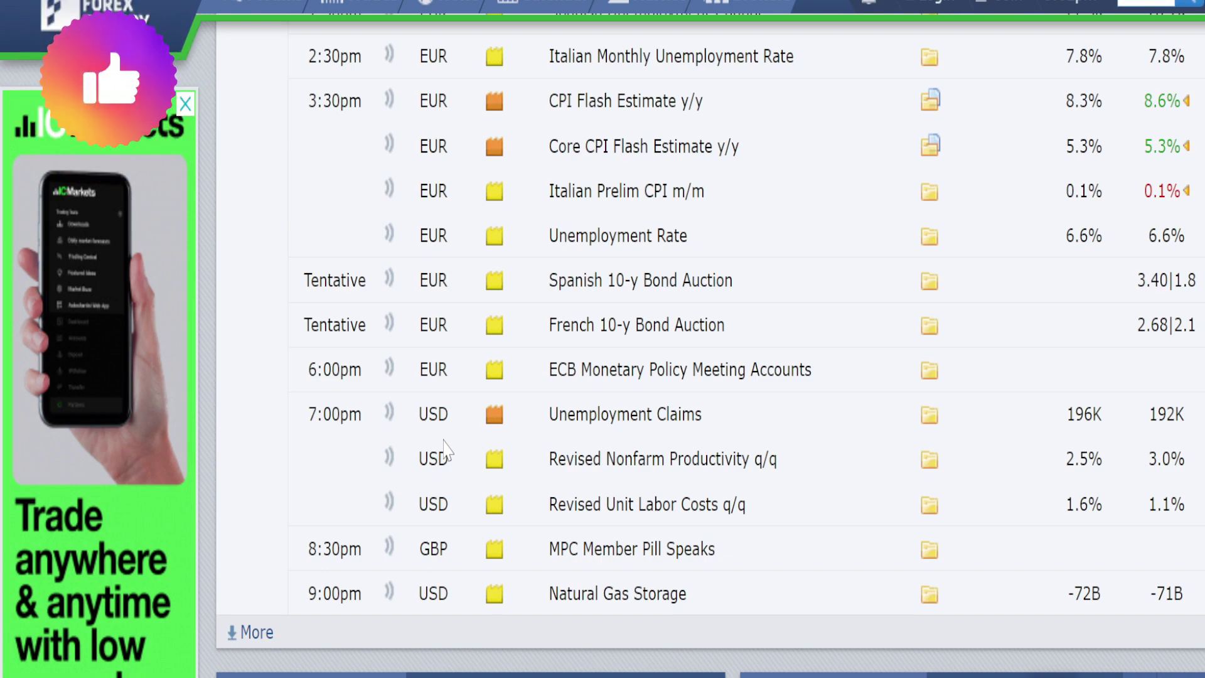
{"action": "scroll", "coordinate": [444, 449], "scroll_direction": "down", "scroll_amount": 2}
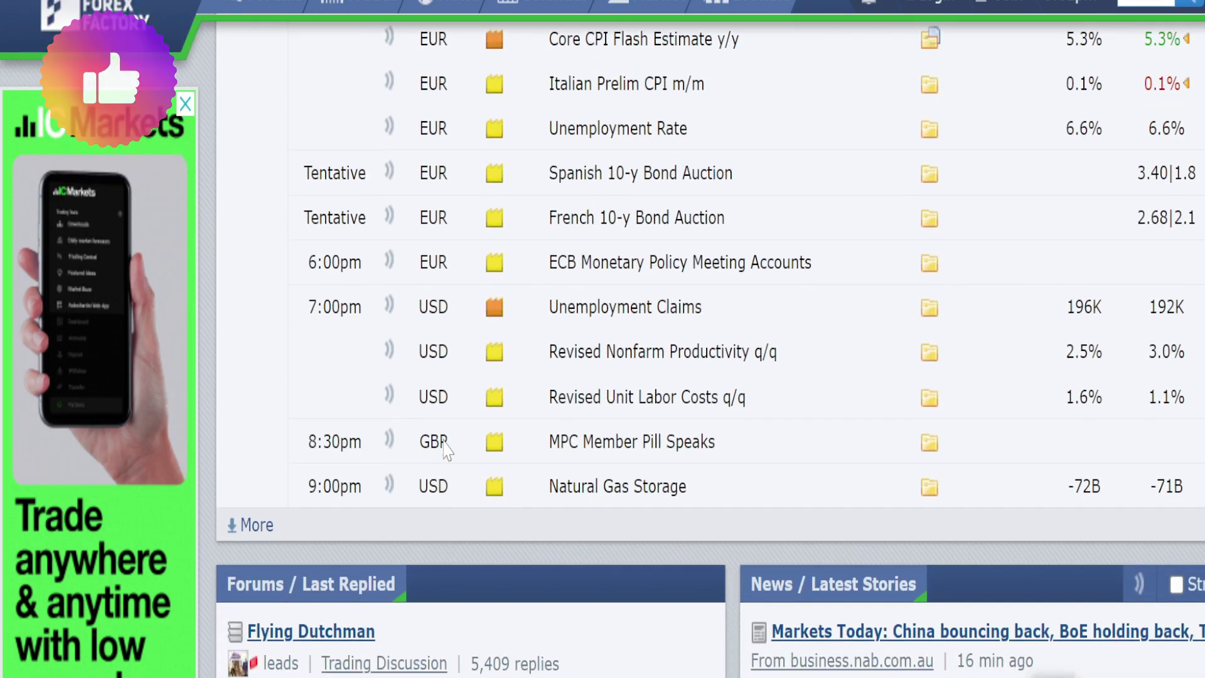
{"action": "scroll", "coordinate": [446, 448], "scroll_direction": "up", "scroll_amount": 4}
{"action": "scroll", "coordinate": [449, 446], "scroll_direction": "up", "scroll_amount": 10}
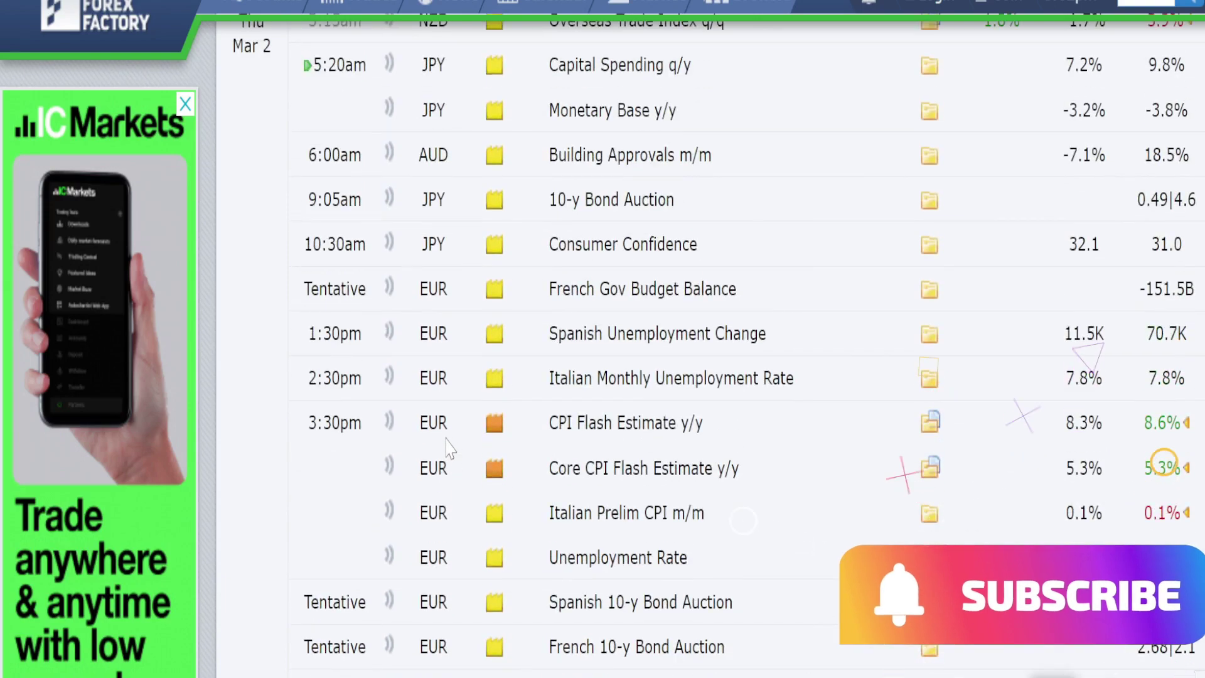
{"action": "scroll", "coordinate": [450, 449], "scroll_direction": "down", "scroll_amount": 4}
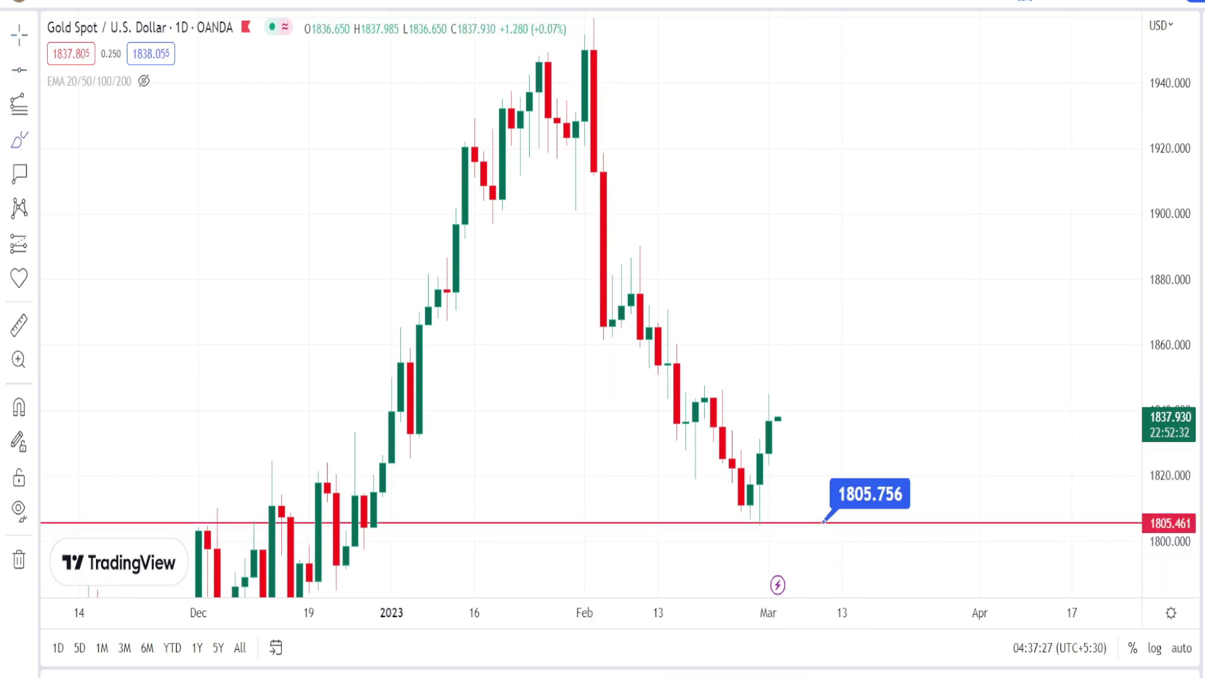
Step: On the daily gold chart, circle the 1805.756 label, brush a rebound arrow from the recent low, and circle the current price and February swing high
{"action": "mouse_move", "coordinate": [873, 532]}
{"action": "left_mouse_down"}
{"action": "mouse_move", "coordinate": [834, 471]}
{"action": "mouse_move", "coordinate": [887, 487]}
{"action": "mouse_move", "coordinate": [876, 525]}
{"action": "left_mouse_up"}
{"action": "mouse_move", "coordinate": [760, 518]}
{"action": "left_mouse_down"}
{"action": "mouse_move", "coordinate": [788, 411]}
{"action": "mouse_move", "coordinate": [805, 442]}
{"action": "left_mouse_up"}
{"action": "mouse_move", "coordinate": [813, 399]}
{"action": "left_mouse_down"}
{"action": "mouse_move", "coordinate": [777, 400]}
{"action": "mouse_move", "coordinate": [823, 398]}
{"action": "left_mouse_up"}
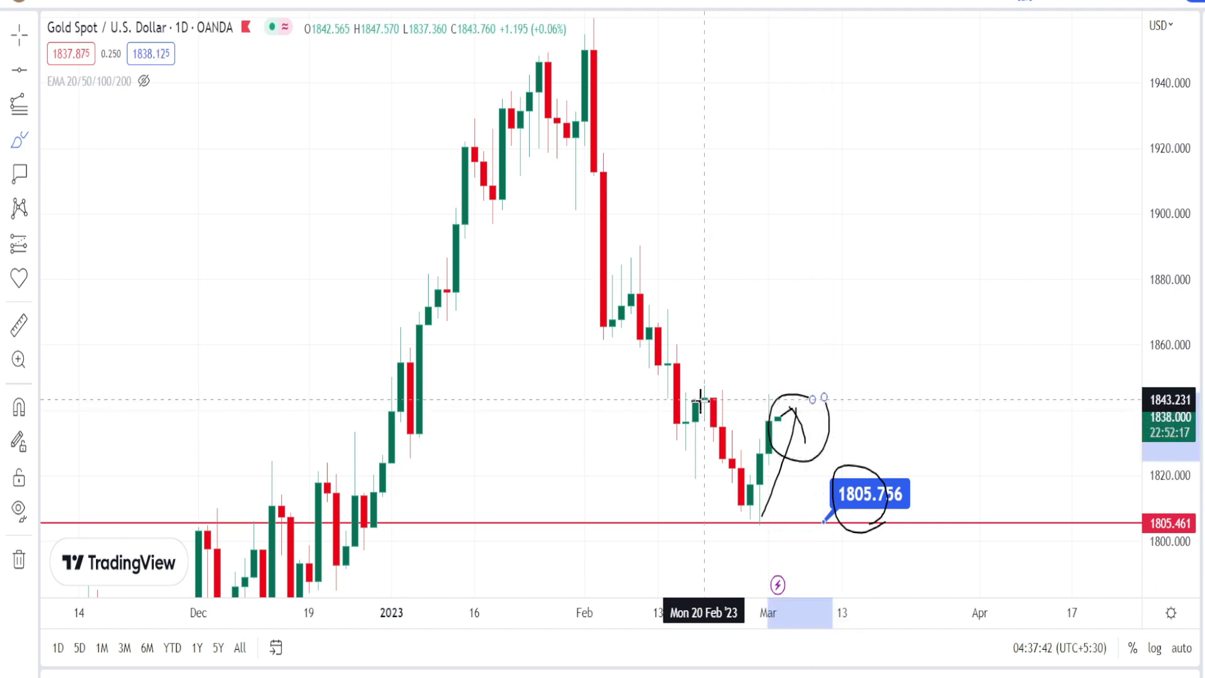
{"action": "mouse_move", "coordinate": [721, 385]}
{"action": "left_mouse_down"}
{"action": "mouse_move", "coordinate": [706, 414]}
{"action": "mouse_move", "coordinate": [693, 385]}
{"action": "left_mouse_up"}
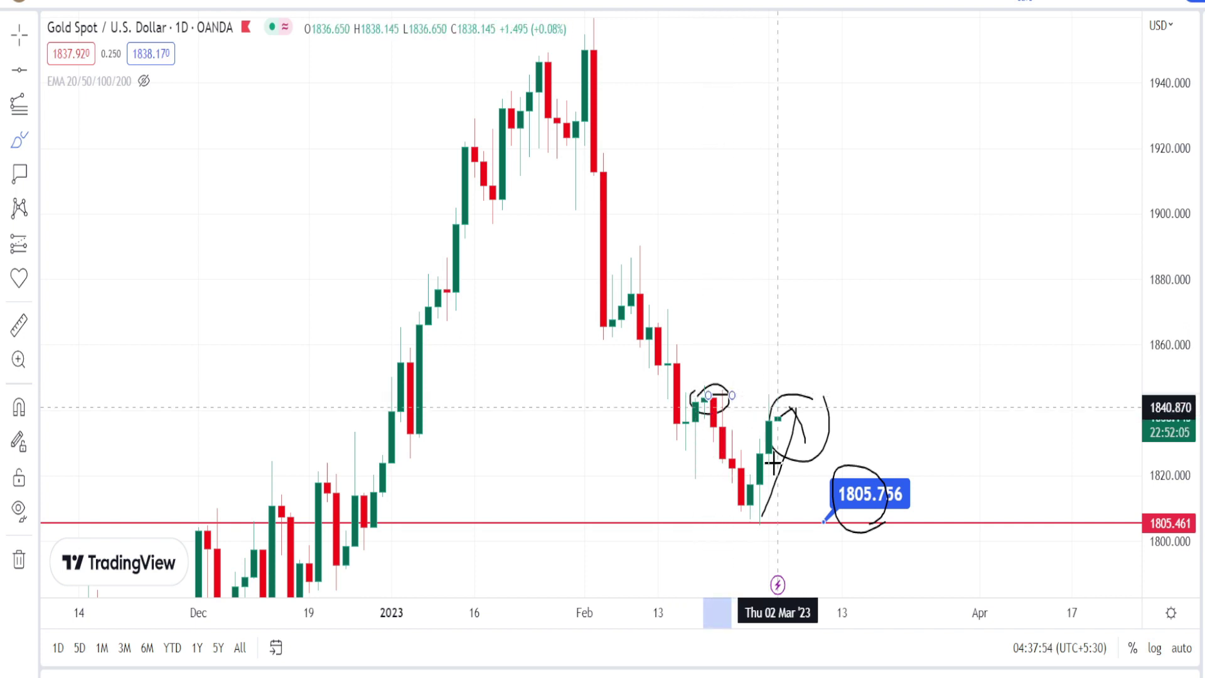
Step: Place a 1845.591 price label on the 1845.001 resistance line, circle it, and brush the recent rise from support towards it
{"action": "left_click", "coordinate": [851, 392]}
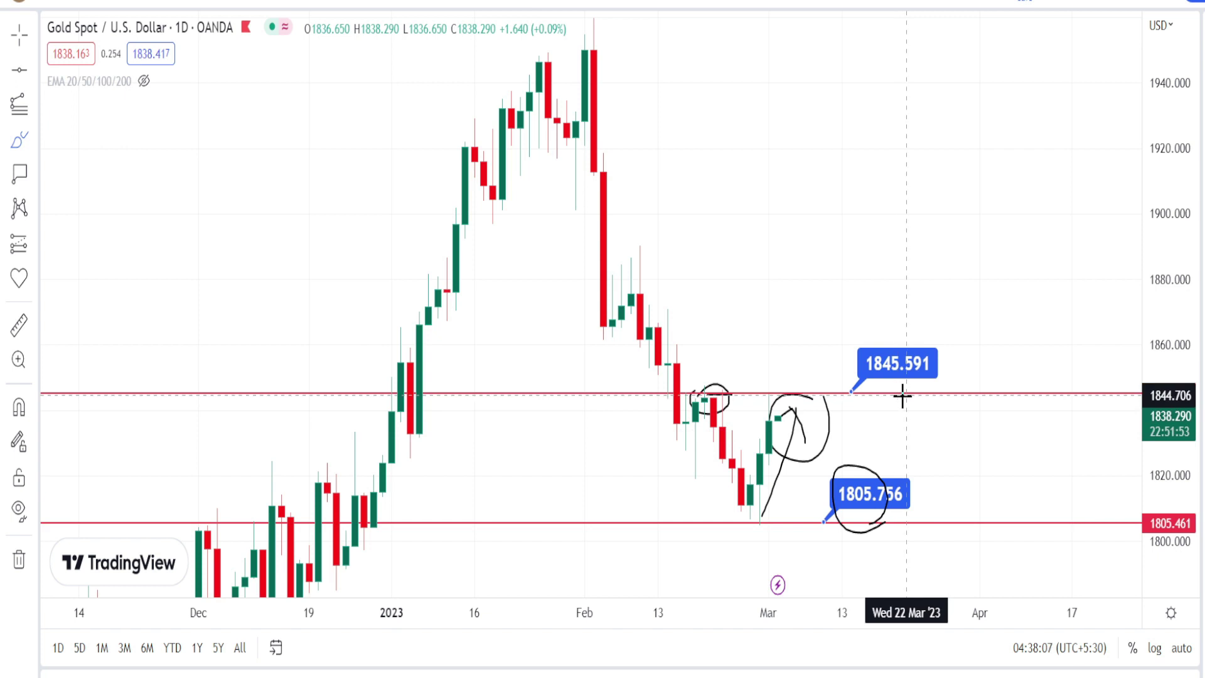
{"action": "mouse_move", "coordinate": [902, 395]}
{"action": "left_mouse_down"}
{"action": "mouse_move", "coordinate": [856, 386]}
{"action": "mouse_move", "coordinate": [899, 356]}
{"action": "left_mouse_up"}
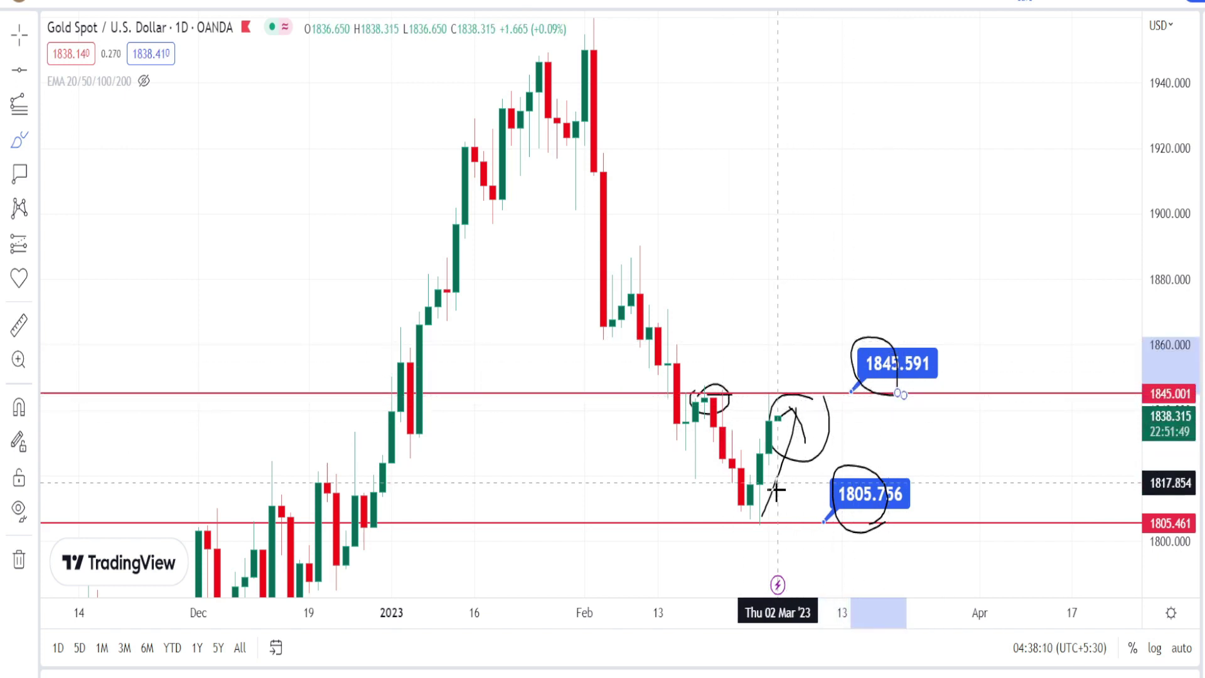
{"action": "left_click_drag", "start_coordinate": [760, 501], "coordinate": [790, 409]}
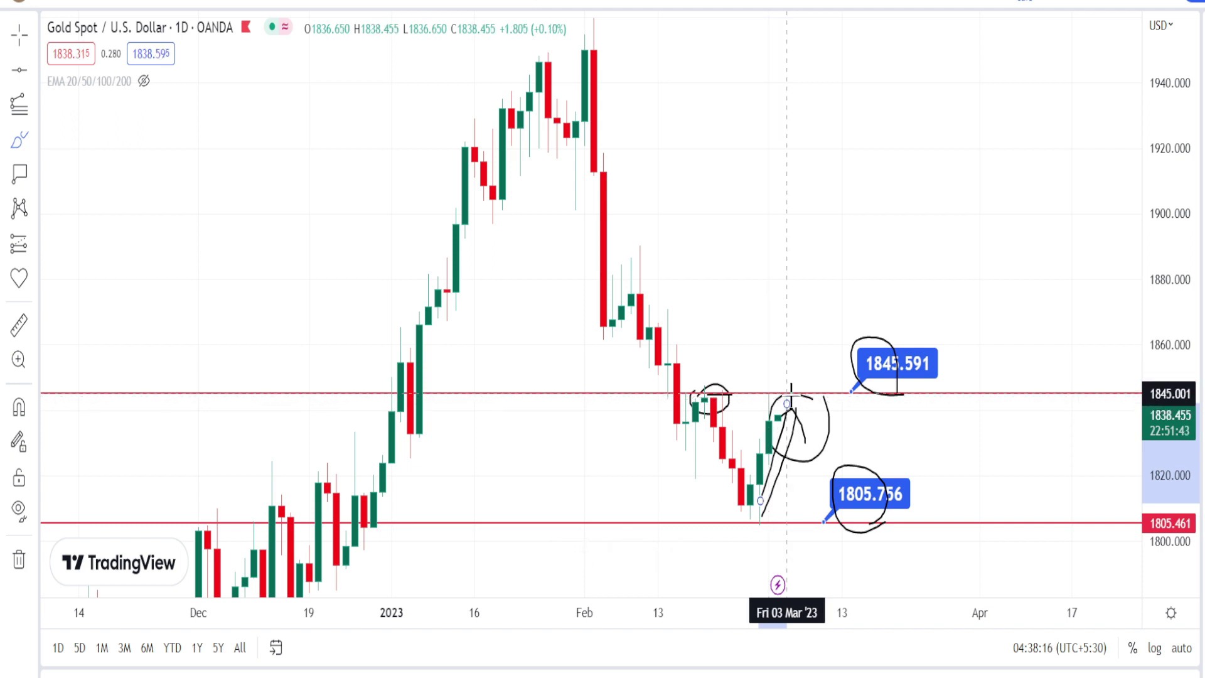
Step: On a wider daily view, circle the August 2022 high at the 1805 level and the June 2022 reactions around 1845
{"action": "mouse_move", "coordinate": [605, 567]}
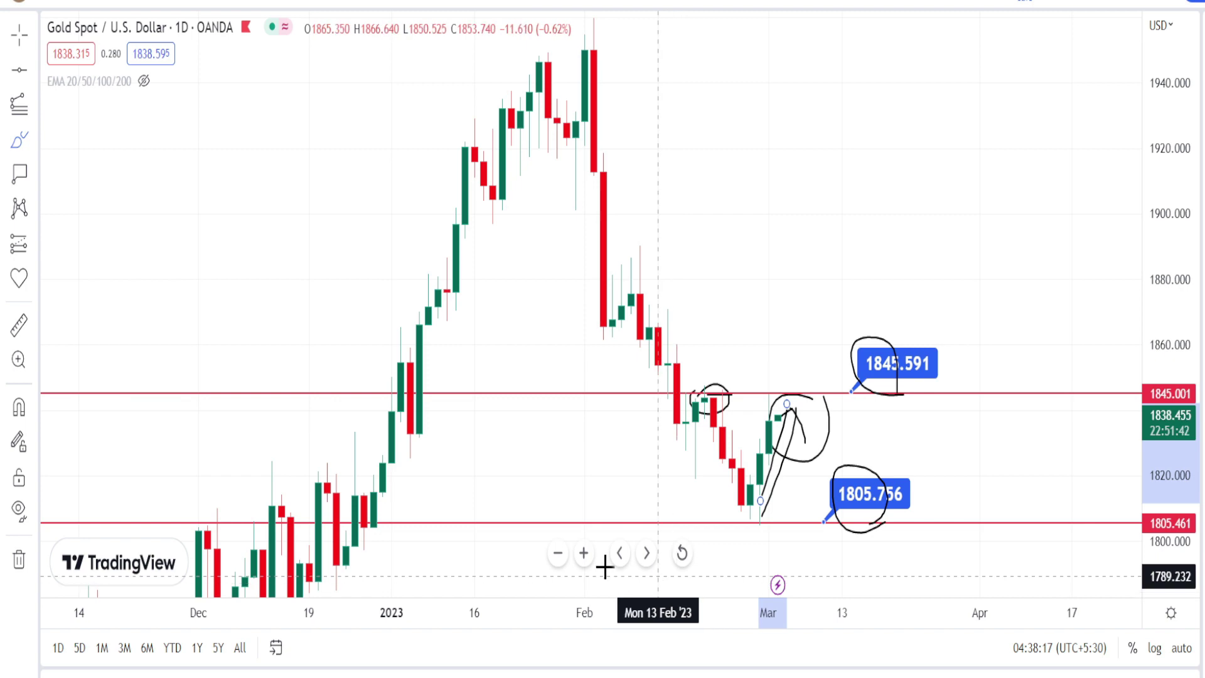
{"action": "left_click", "coordinate": [557, 552]}
{"action": "left_click", "coordinate": [557, 553]}
{"action": "left_click", "coordinate": [557, 553]}
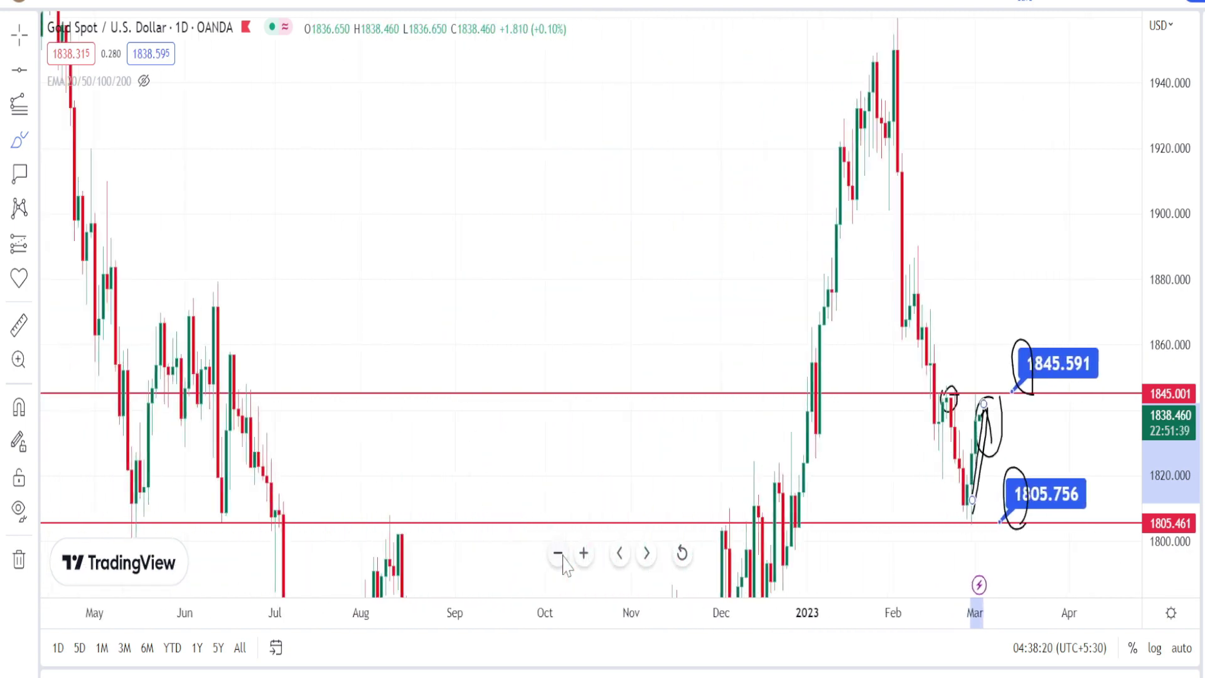
{"action": "left_click", "coordinate": [557, 553]}
{"action": "mouse_move", "coordinate": [513, 519]}
{"action": "left_mouse_down"}
{"action": "mouse_move", "coordinate": [535, 531]}
{"action": "mouse_move", "coordinate": [522, 515]}
{"action": "left_mouse_up"}
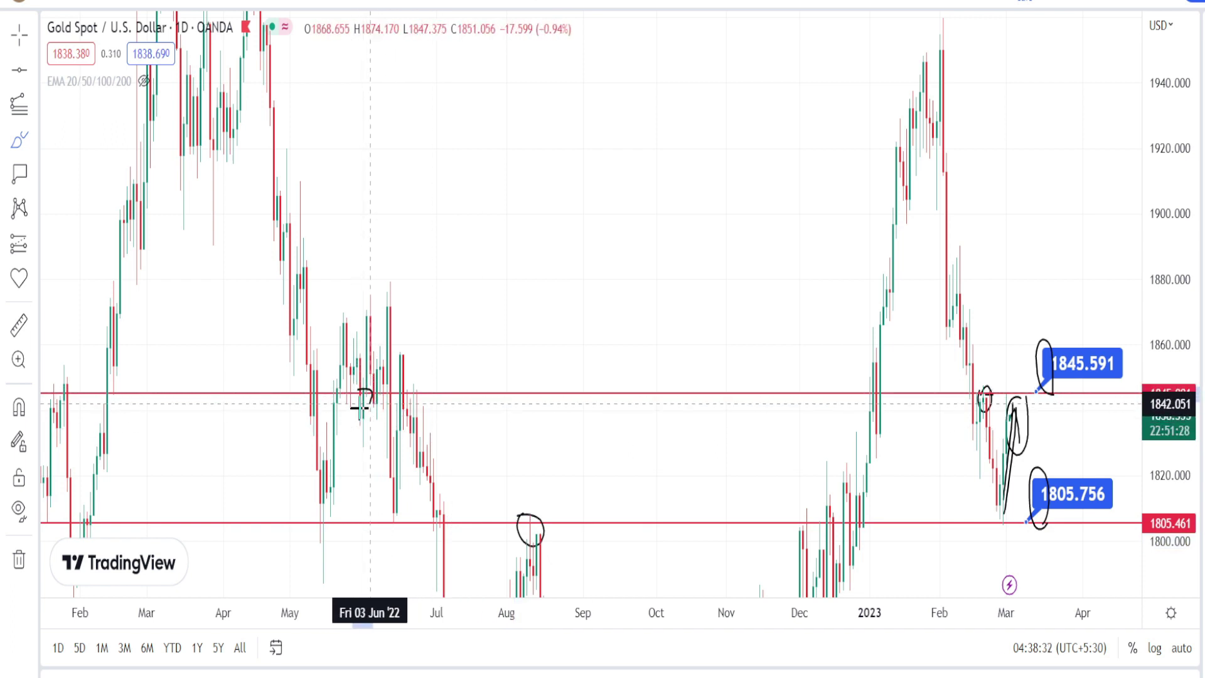
{"action": "left_click_drag", "start_coordinate": [363, 394], "coordinate": [393, 395]}
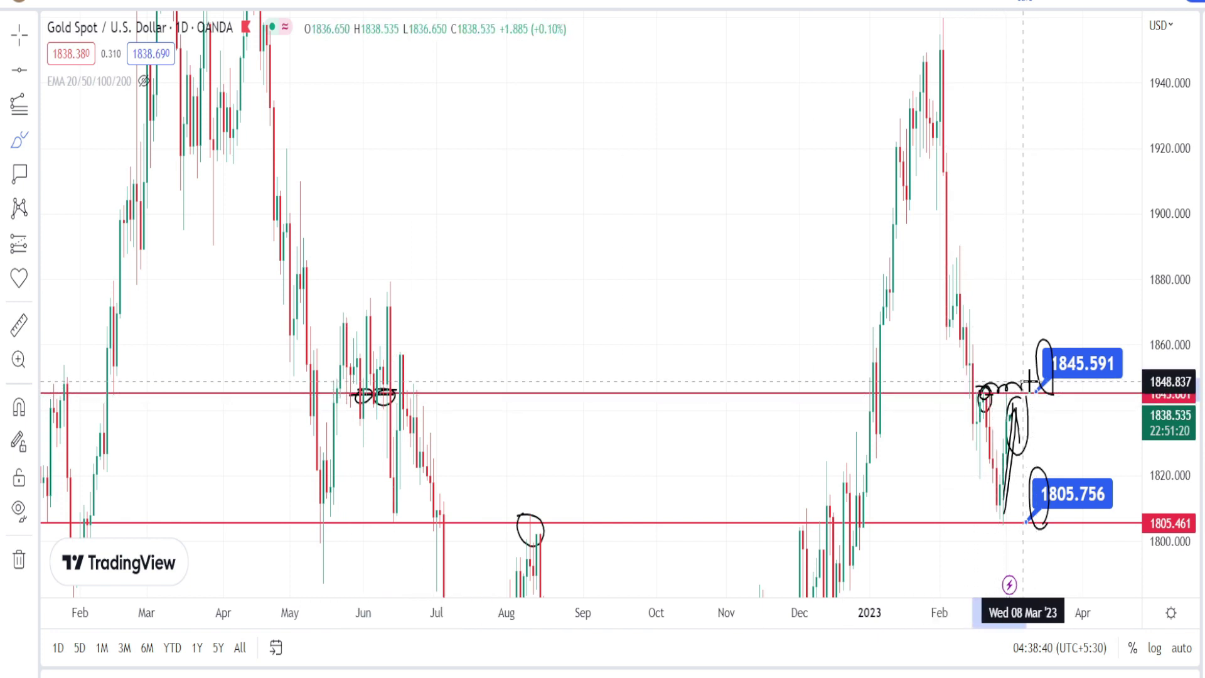
Step: Brush a move from 1845 down to 1805 and back up on the mid-2022 price area, circling the 1845 retest and an upside target
{"action": "mouse_move", "coordinate": [428, 427]}
{"action": "left_mouse_down"}
{"action": "mouse_move", "coordinate": [450, 516]}
{"action": "mouse_move", "coordinate": [487, 381]}
{"action": "left_mouse_up"}
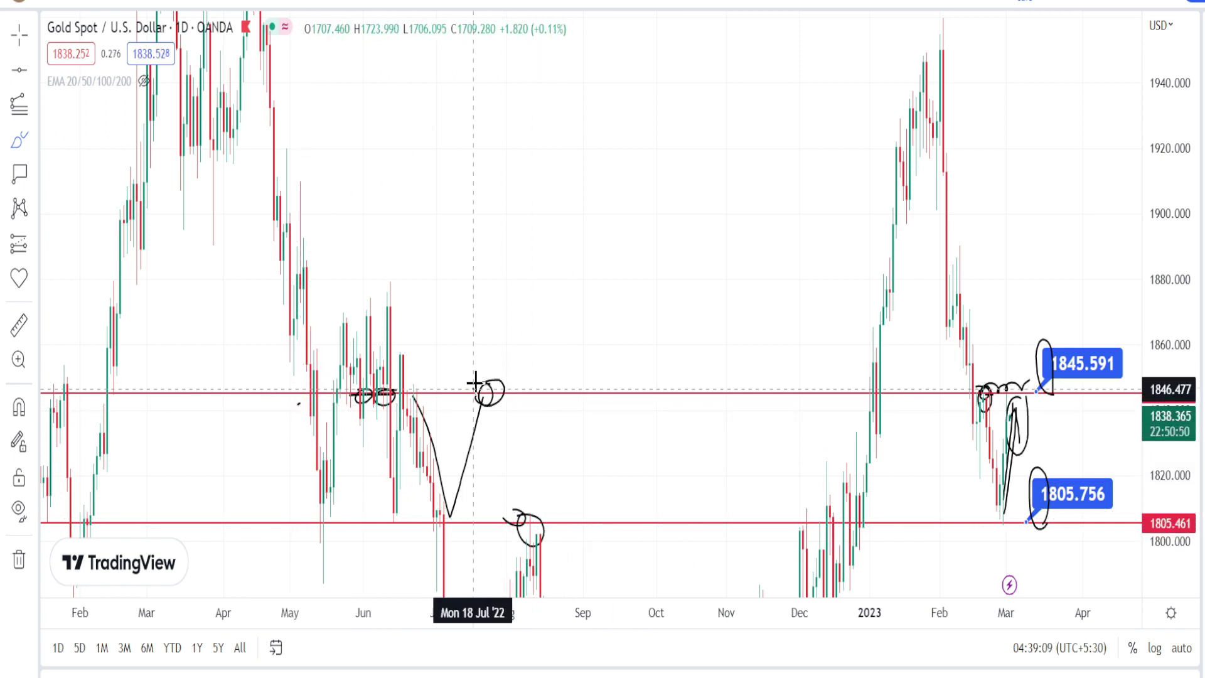
{"action": "mouse_move", "coordinate": [474, 380]}
{"action": "left_mouse_down"}
{"action": "mouse_move", "coordinate": [499, 401]}
{"action": "mouse_move", "coordinate": [544, 304]}
{"action": "mouse_move", "coordinate": [549, 337]}
{"action": "mouse_move", "coordinate": [522, 279]}
{"action": "mouse_move", "coordinate": [567, 350]}
{"action": "mouse_move", "coordinate": [561, 288]}
{"action": "left_mouse_up"}
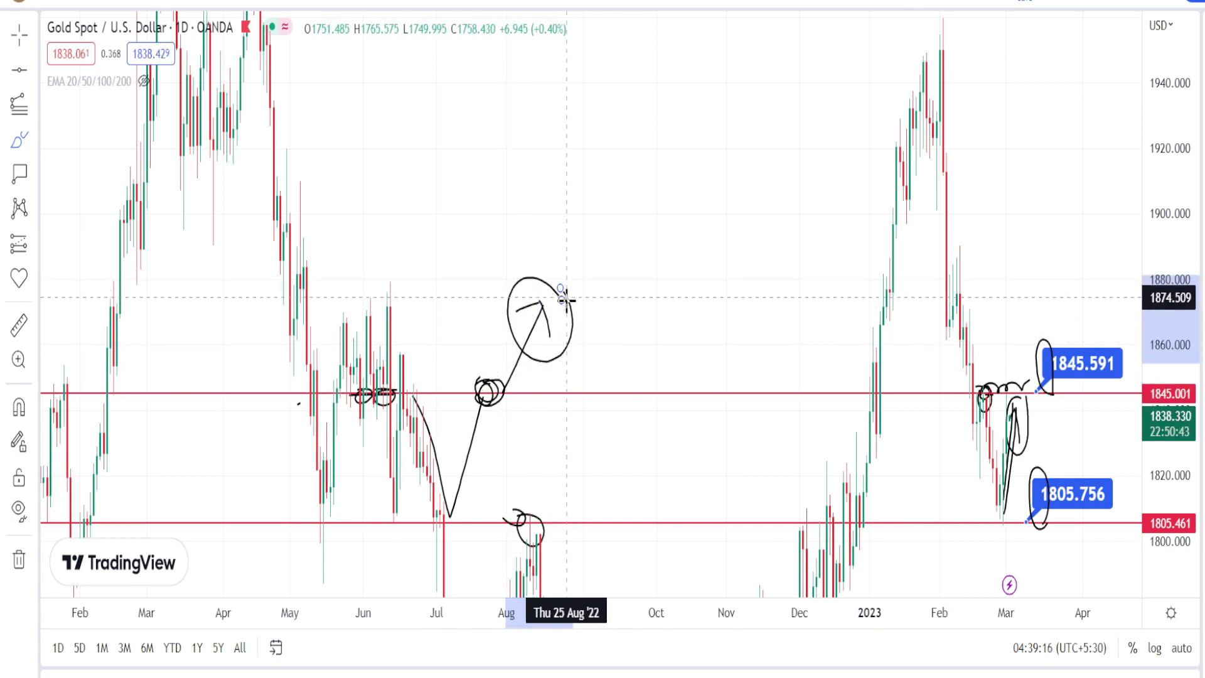
{"action": "mouse_move", "coordinate": [563, 519]}
{"action": "left_mouse_down"}
{"action": "mouse_move", "coordinate": [571, 571]}
{"action": "mouse_move", "coordinate": [586, 547]}
{"action": "mouse_move", "coordinate": [540, 532]}
{"action": "mouse_move", "coordinate": [603, 573]}
{"action": "mouse_move", "coordinate": [597, 514]}
{"action": "left_mouse_up"}
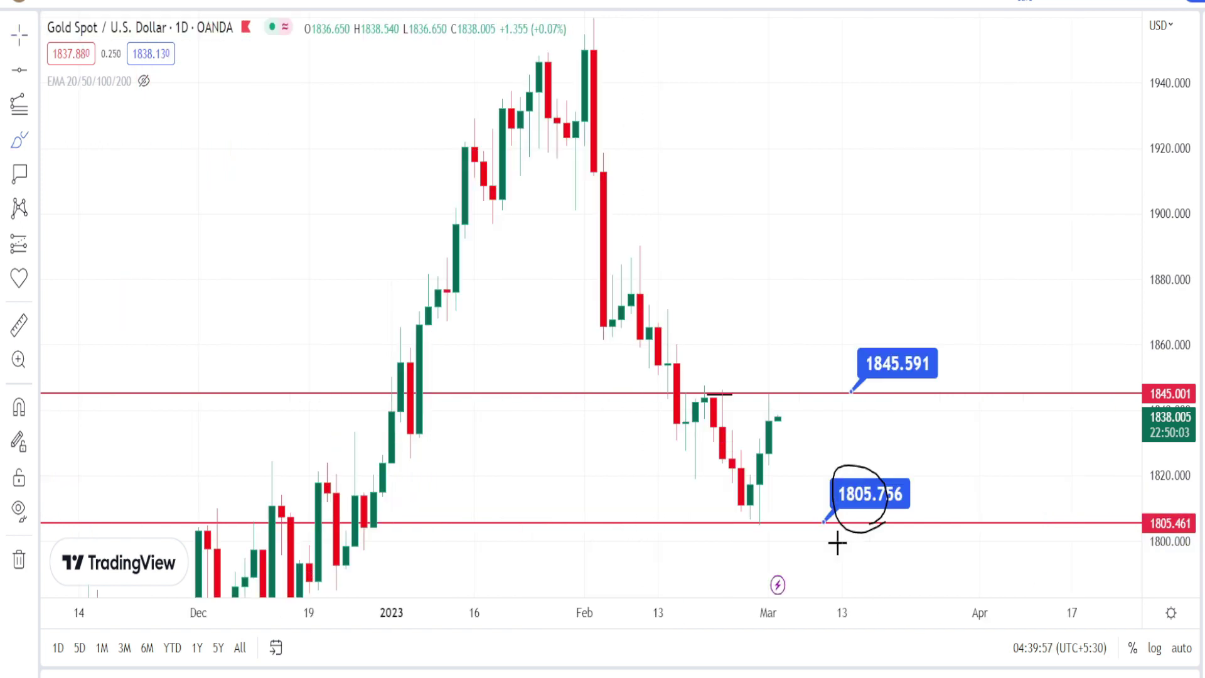
{"action": "mouse_move", "coordinate": [772, 447]}
{"action": "left_mouse_down"}
{"action": "mouse_move", "coordinate": [761, 400]}
{"action": "mouse_move", "coordinate": [788, 402]}
{"action": "mouse_move", "coordinate": [802, 431]}
{"action": "mouse_move", "coordinate": [792, 443]}
{"action": "mouse_move", "coordinate": [796, 396]}
{"action": "mouse_move", "coordinate": [778, 391]}
{"action": "mouse_move", "coordinate": [815, 391]}
{"action": "mouse_move", "coordinate": [795, 402]}
{"action": "mouse_move", "coordinate": [910, 339]}
{"action": "mouse_move", "coordinate": [846, 362]}
{"action": "mouse_move", "coordinate": [877, 408]}
{"action": "mouse_move", "coordinate": [895, 386]}
{"action": "mouse_move", "coordinate": [925, 382]}
{"action": "left_mouse_up"}
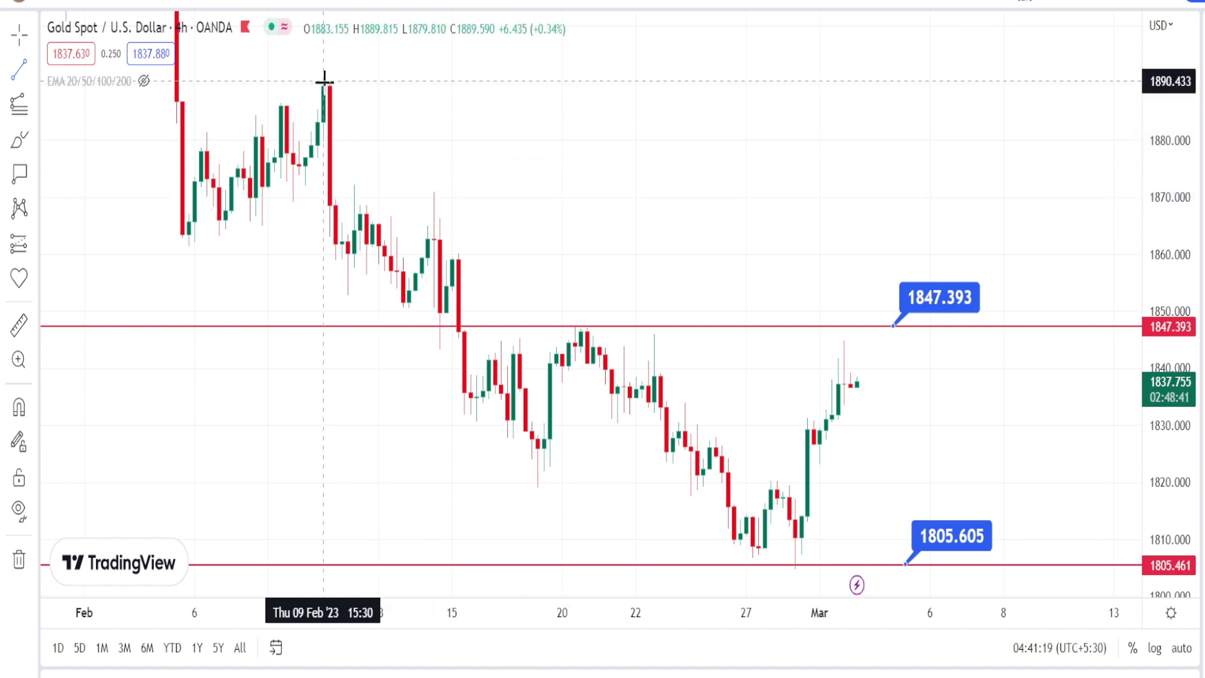
Step: On the 4h chart, draw a descending trend line from the 9 February high near 1890.433, marking its touch points and the 1 March breakout
{"action": "left_click", "coordinate": [323, 80]}
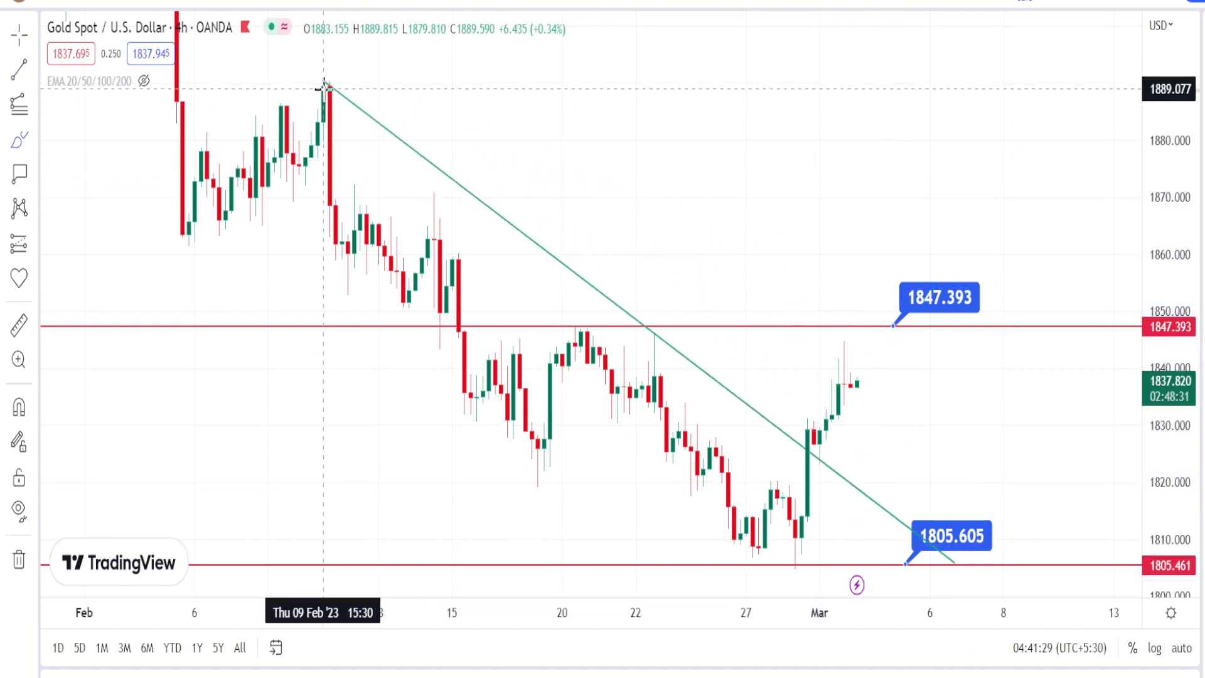
{"action": "mouse_move", "coordinate": [325, 90]}
{"action": "left_mouse_down"}
{"action": "mouse_move", "coordinate": [344, 114]}
{"action": "mouse_move", "coordinate": [336, 96]}
{"action": "left_mouse_up"}
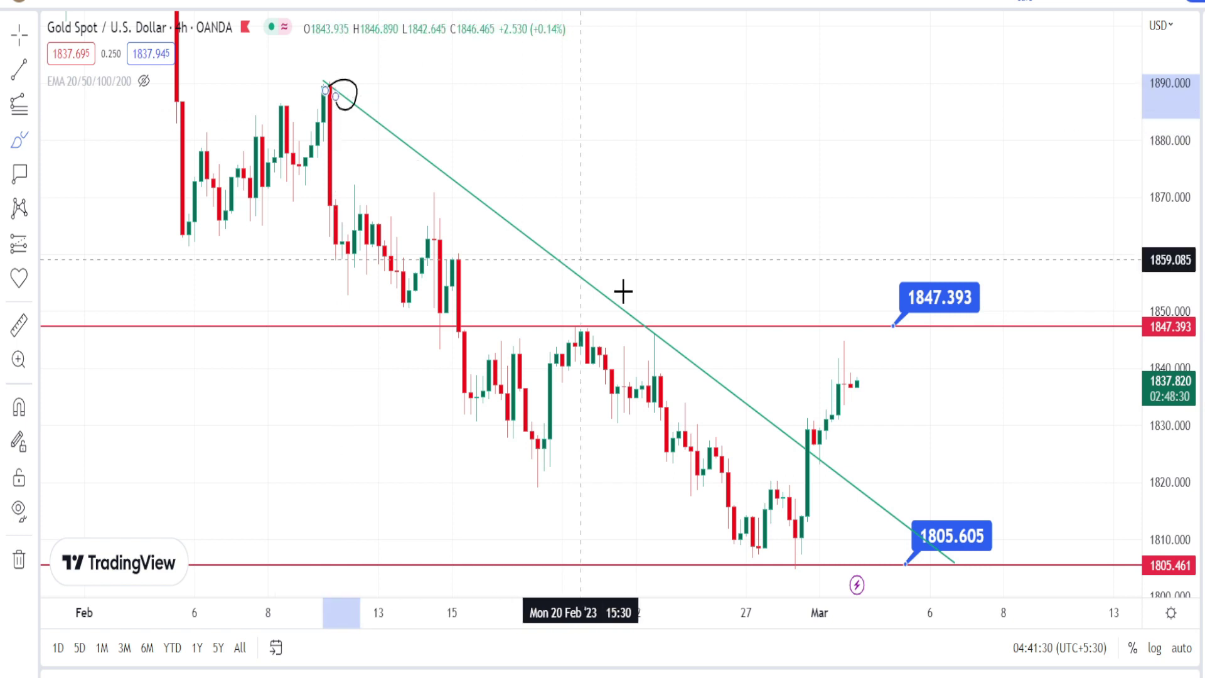
{"action": "mouse_move", "coordinate": [649, 322]}
{"action": "left_mouse_down"}
{"action": "mouse_move", "coordinate": [656, 339]}
{"action": "mouse_move", "coordinate": [646, 328]}
{"action": "left_mouse_up"}
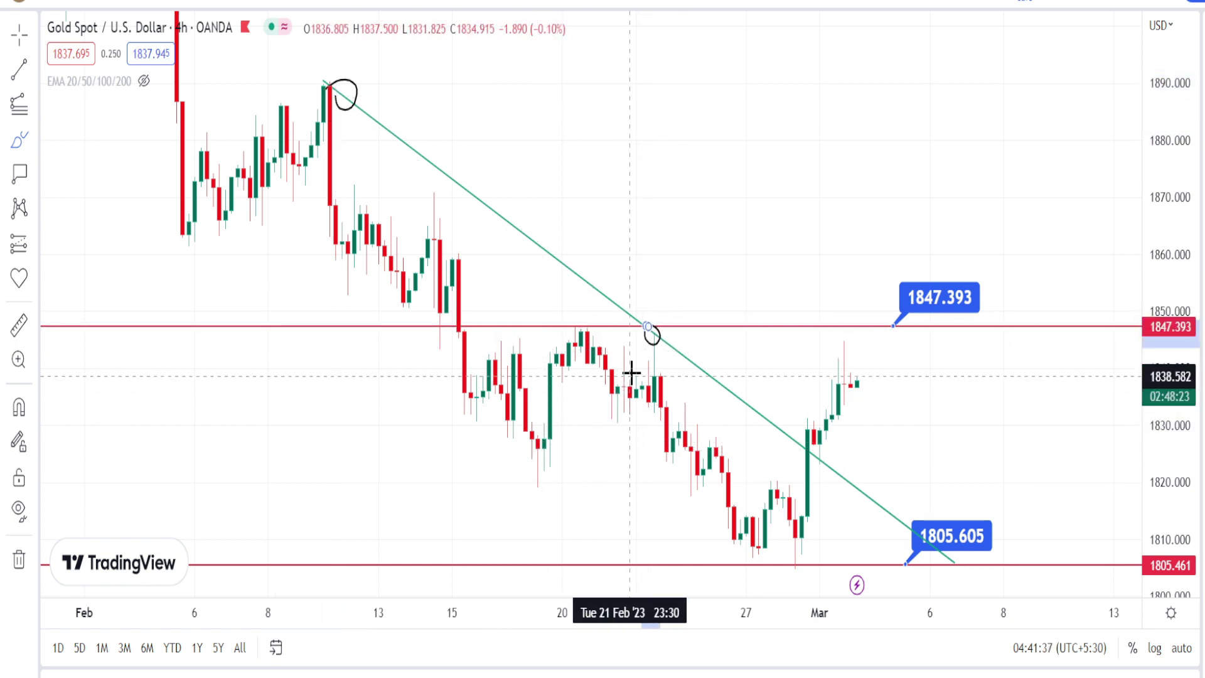
{"action": "mouse_move", "coordinate": [655, 339]}
{"action": "left_mouse_down"}
{"action": "mouse_move", "coordinate": [694, 533]}
{"action": "mouse_move", "coordinate": [745, 518]}
{"action": "mouse_move", "coordinate": [755, 568]}
{"action": "mouse_move", "coordinate": [807, 444]}
{"action": "mouse_move", "coordinate": [822, 468]}
{"action": "mouse_move", "coordinate": [813, 474]}
{"action": "mouse_move", "coordinate": [798, 453]}
{"action": "mouse_move", "coordinate": [806, 418]}
{"action": "mouse_move", "coordinate": [819, 432]}
{"action": "left_mouse_up"}
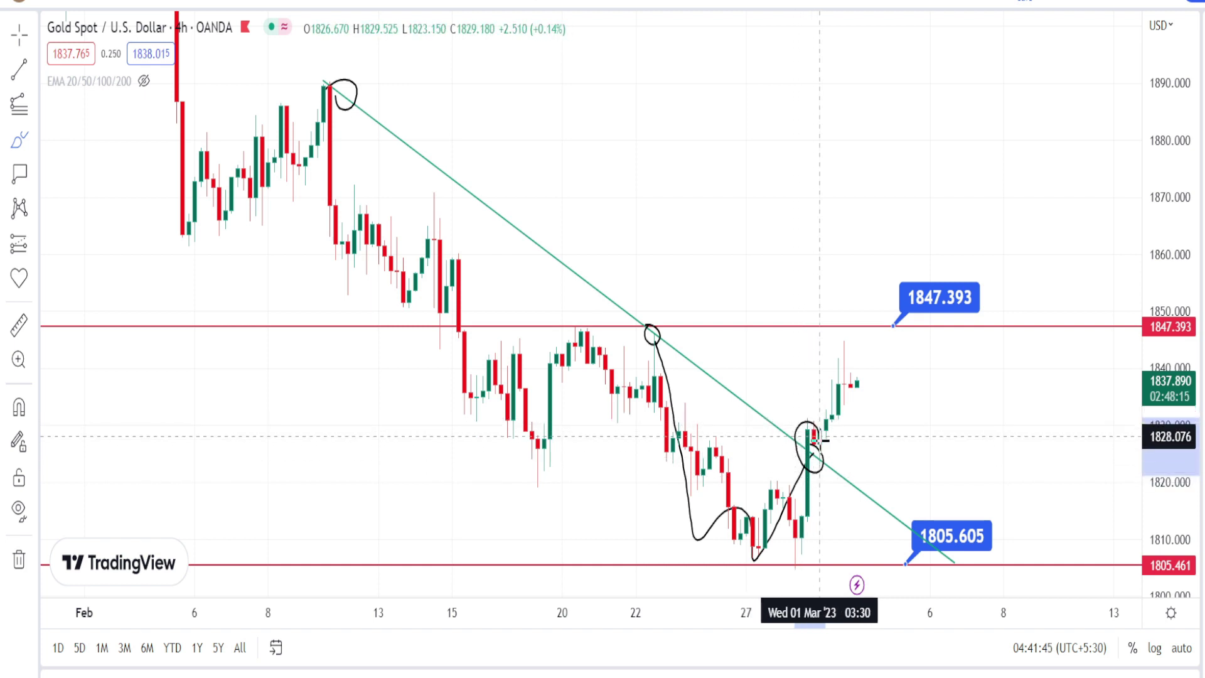
{"action": "mouse_move", "coordinate": [670, 356]}
{"action": "left_mouse_down"}
{"action": "mouse_move", "coordinate": [794, 448]}
{"action": "mouse_move", "coordinate": [794, 375]}
{"action": "mouse_move", "coordinate": [776, 384]}
{"action": "mouse_move", "coordinate": [807, 407]}
{"action": "left_mouse_up"}
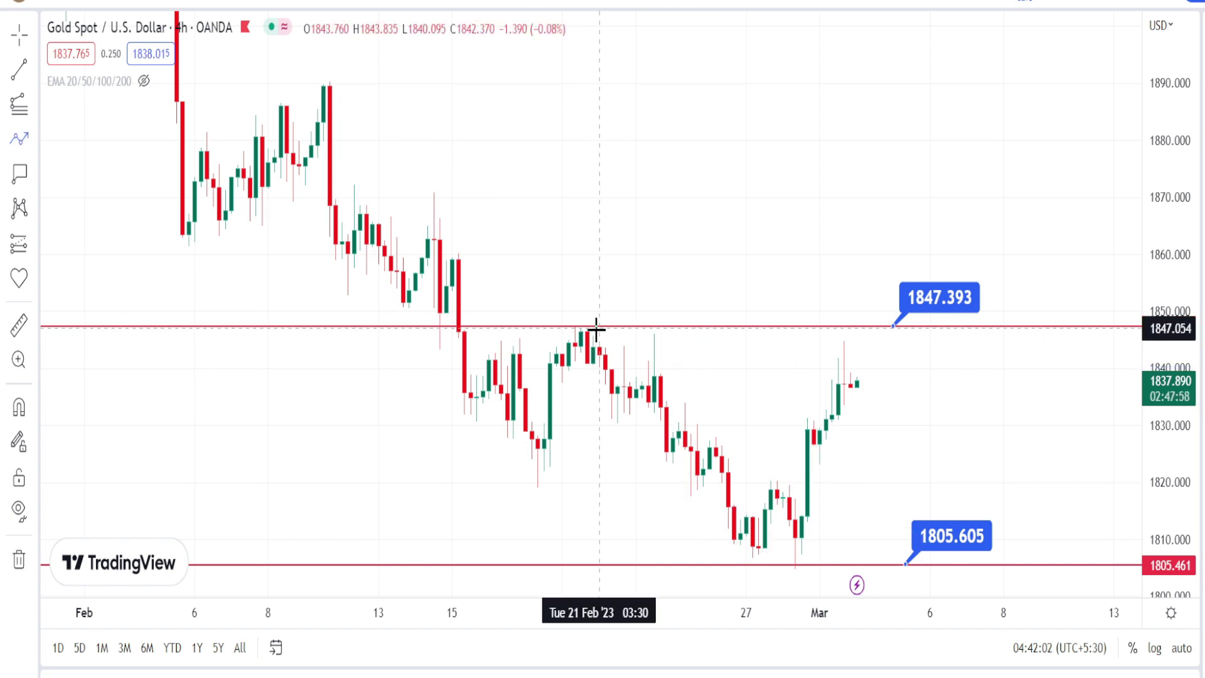
Step: Outline the double bottom with the Path tool, from about 1847 through two lows near 1805 and the peak between them
{"action": "left_click", "coordinate": [606, 334]}
{"action": "left_click", "coordinate": [733, 566]}
{"action": "left_click", "coordinate": [765, 482]}
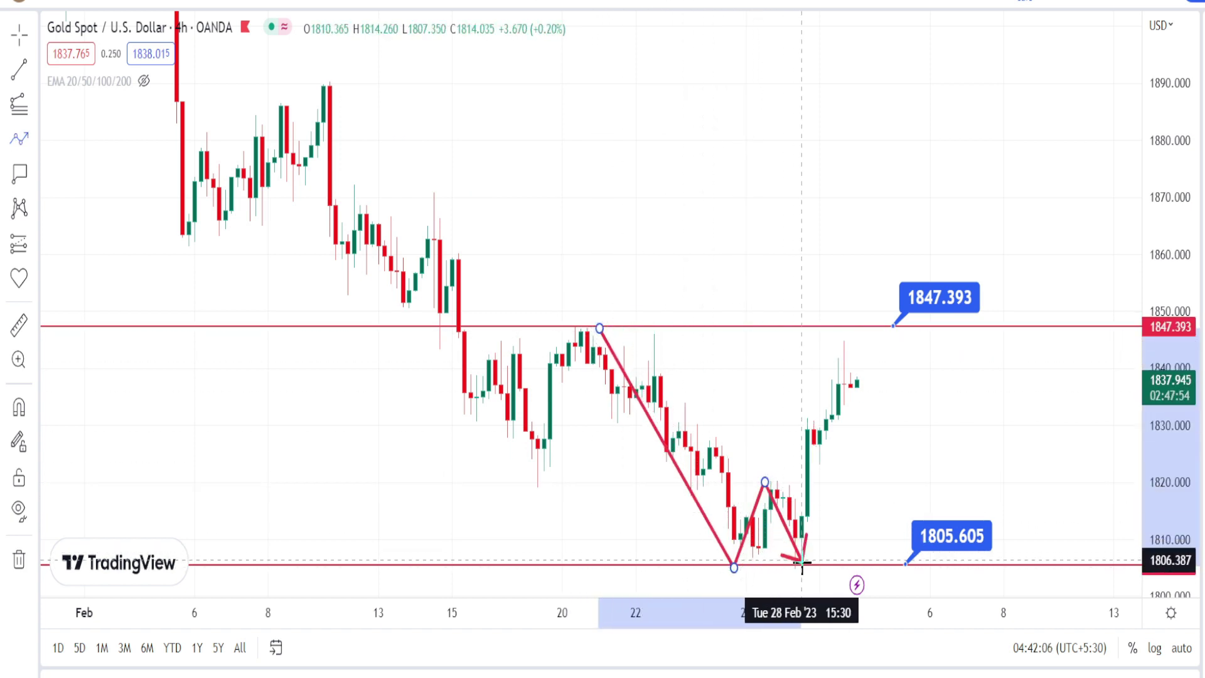
{"action": "left_click", "coordinate": [802, 567]}
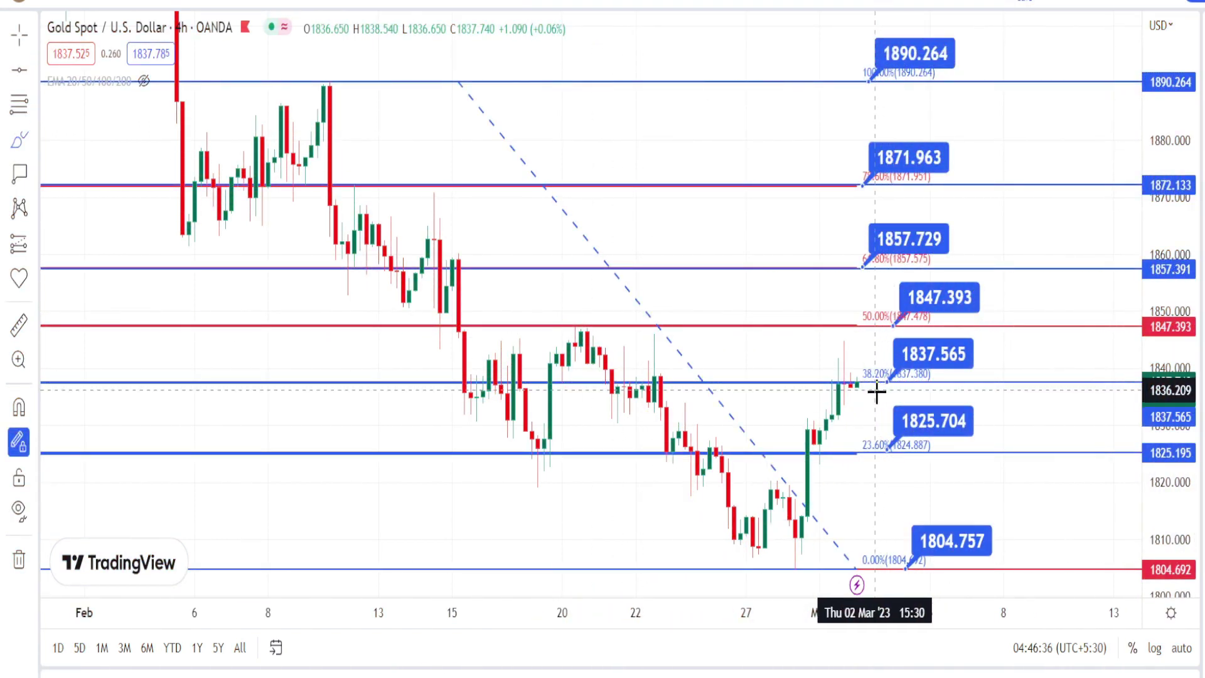
Step: Brush the rise from the low to the 50% Fibonacci level with an arrow, and circle the 1825.704, 1837.565 and 1847.393 labels
{"action": "mouse_move", "coordinate": [794, 556]}
{"action": "left_mouse_down"}
{"action": "mouse_move", "coordinate": [841, 384]}
{"action": "mouse_move", "coordinate": [897, 374]}
{"action": "mouse_move", "coordinate": [903, 341]}
{"action": "mouse_move", "coordinate": [894, 346]}
{"action": "left_mouse_up"}
{"action": "mouse_move", "coordinate": [935, 443]}
{"action": "left_mouse_down"}
{"action": "mouse_move", "coordinate": [914, 407]}
{"action": "mouse_move", "coordinate": [899, 408]}
{"action": "left_mouse_up"}
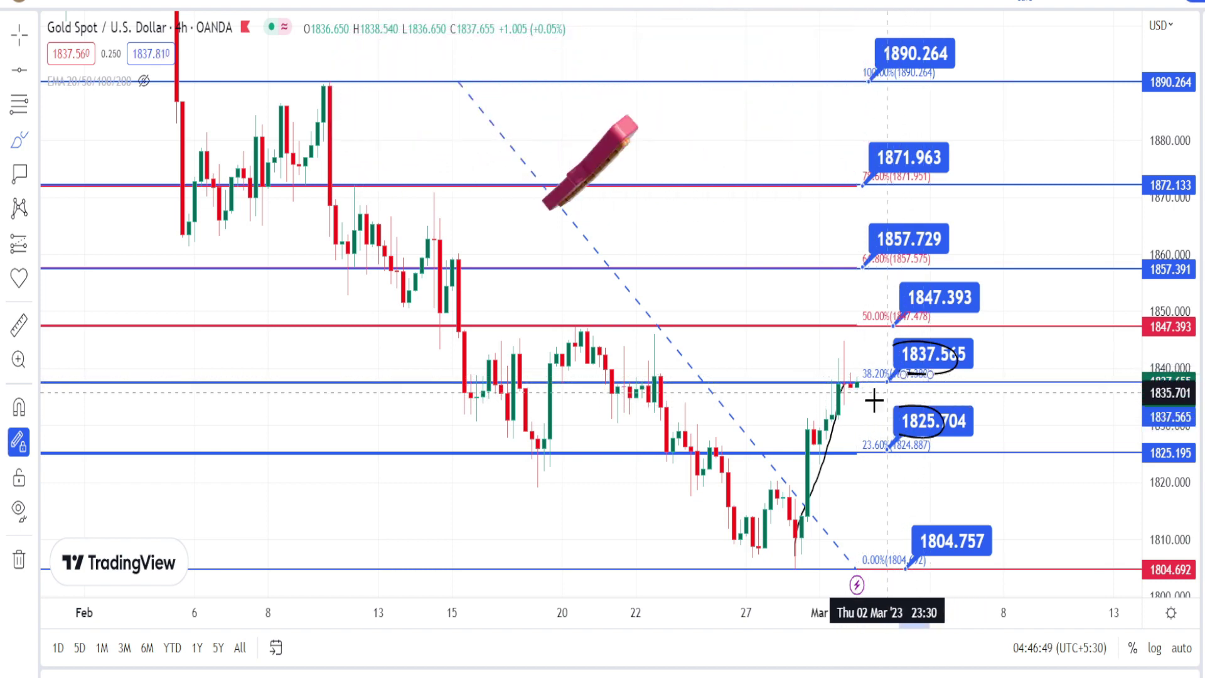
{"action": "mouse_move", "coordinate": [851, 399]}
{"action": "left_mouse_down"}
{"action": "mouse_move", "coordinate": [875, 331]}
{"action": "mouse_move", "coordinate": [857, 341]}
{"action": "left_mouse_up"}
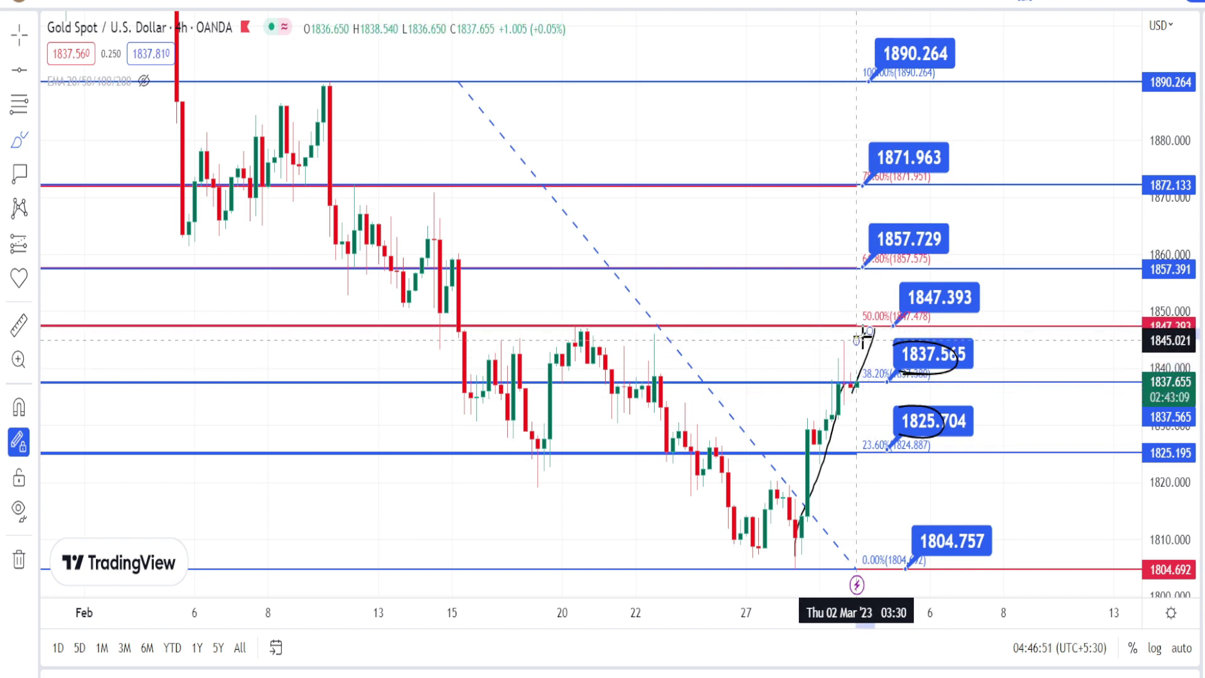
{"action": "left_click_drag", "start_coordinate": [928, 321], "coordinate": [950, 284]}
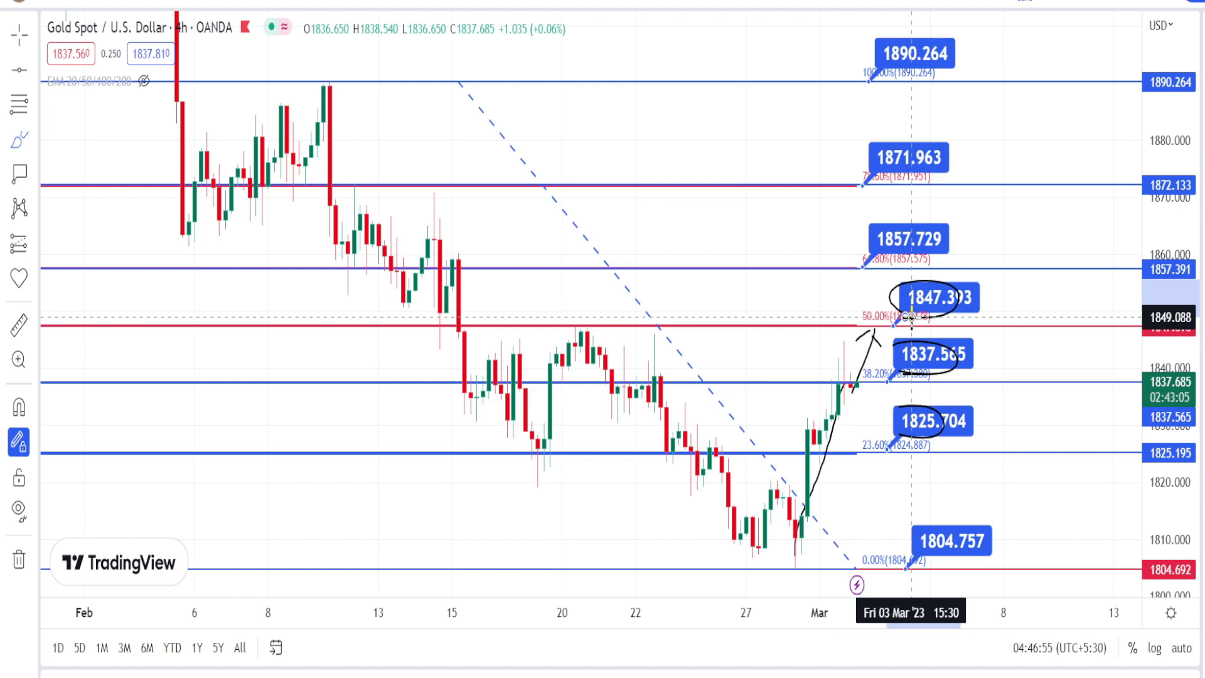
Step: Circle the upside target labels at 1857.729, 1871.963 and 1890.264
{"action": "mouse_move", "coordinate": [926, 250]}
{"action": "left_mouse_down"}
{"action": "mouse_move", "coordinate": [915, 222]}
{"action": "mouse_move", "coordinate": [857, 249]}
{"action": "left_mouse_up"}
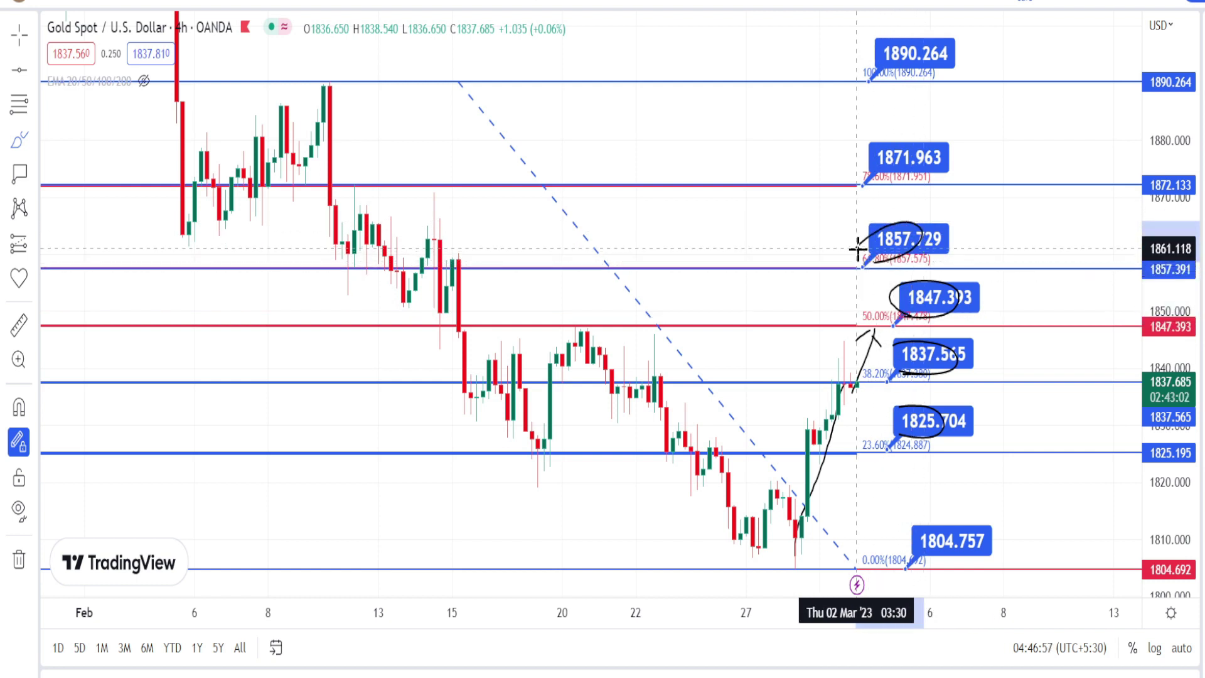
{"action": "left_click_drag", "start_coordinate": [863, 186], "coordinate": [876, 188]}
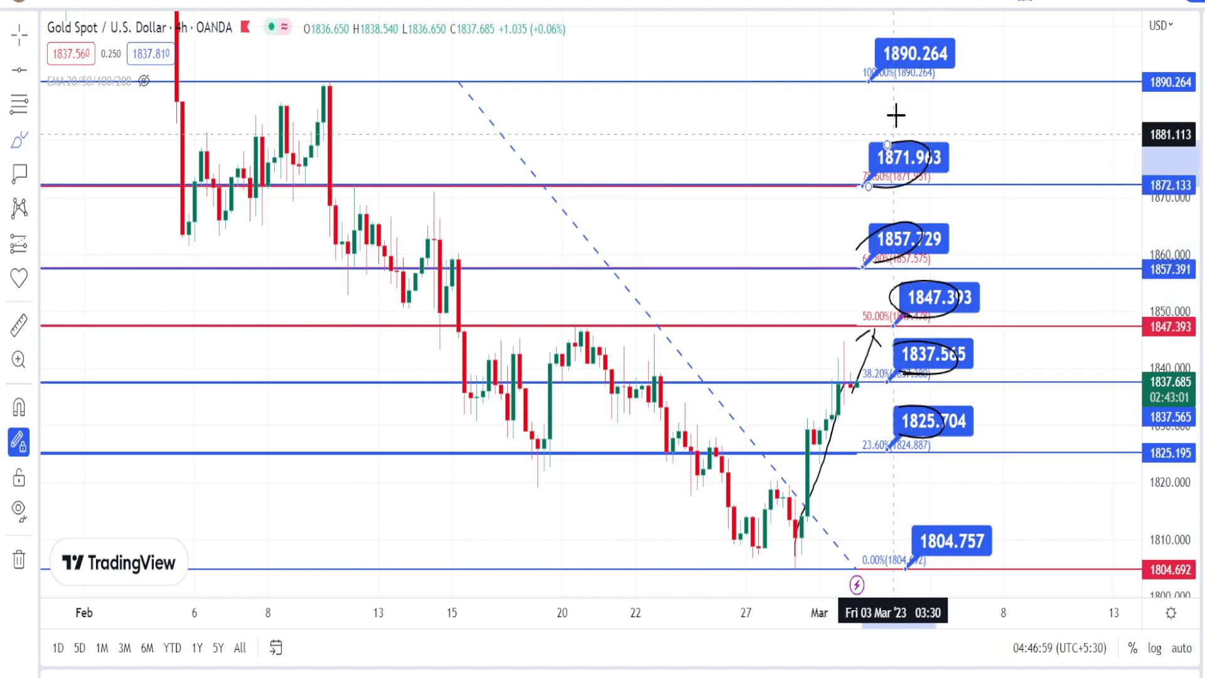
{"action": "mouse_move", "coordinate": [875, 69]}
{"action": "left_mouse_down"}
{"action": "mouse_move", "coordinate": [932, 60]}
{"action": "mouse_move", "coordinate": [881, 35]}
{"action": "left_mouse_up"}
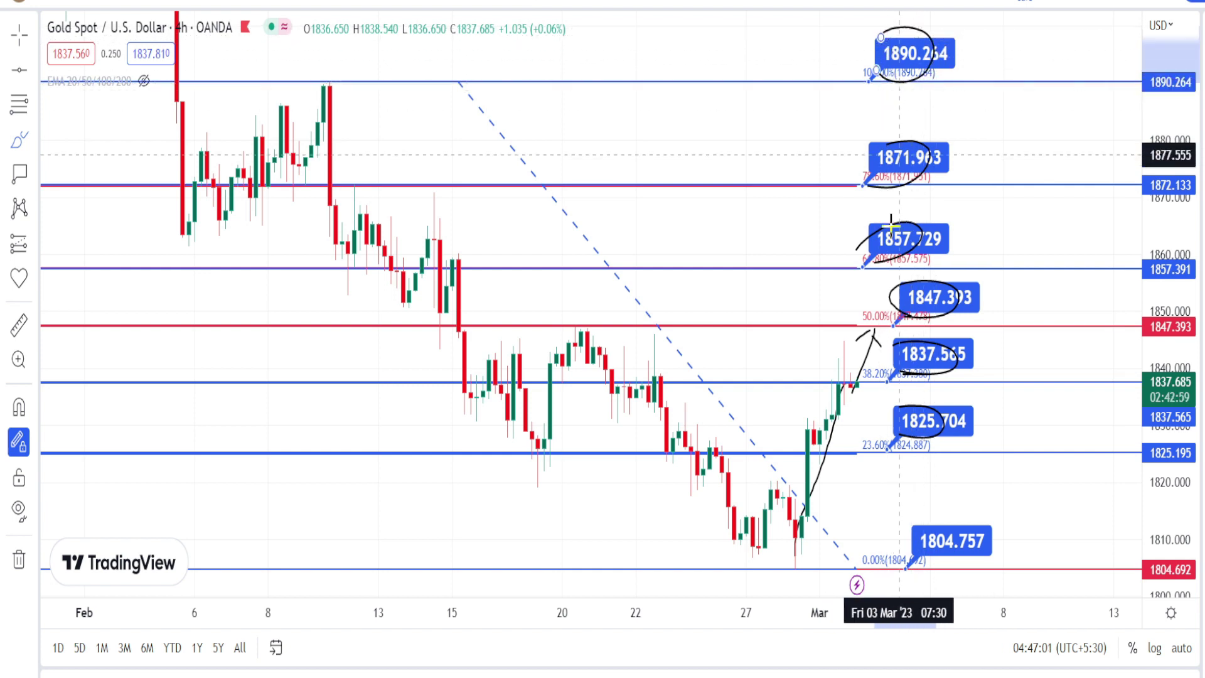
Step: Brush a downward arrow from the current price to the 23.6% level and mark the 1825.704 and 1804.757 support labels
{"action": "mouse_move", "coordinate": [847, 354]}
{"action": "left_mouse_down"}
{"action": "mouse_move", "coordinate": [864, 465]}
{"action": "mouse_move", "coordinate": [876, 419]}
{"action": "left_mouse_up"}
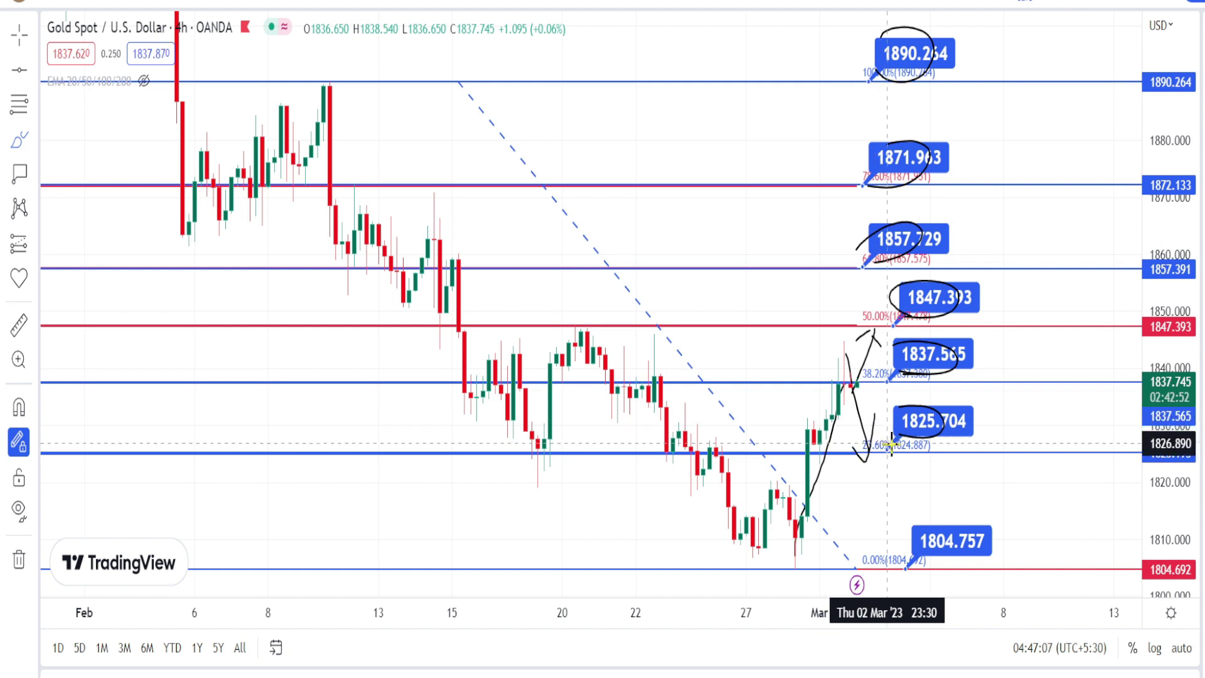
{"action": "mouse_move", "coordinate": [924, 442]}
{"action": "left_mouse_down"}
{"action": "mouse_move", "coordinate": [923, 396]}
{"action": "mouse_move", "coordinate": [886, 432]}
{"action": "left_mouse_up"}
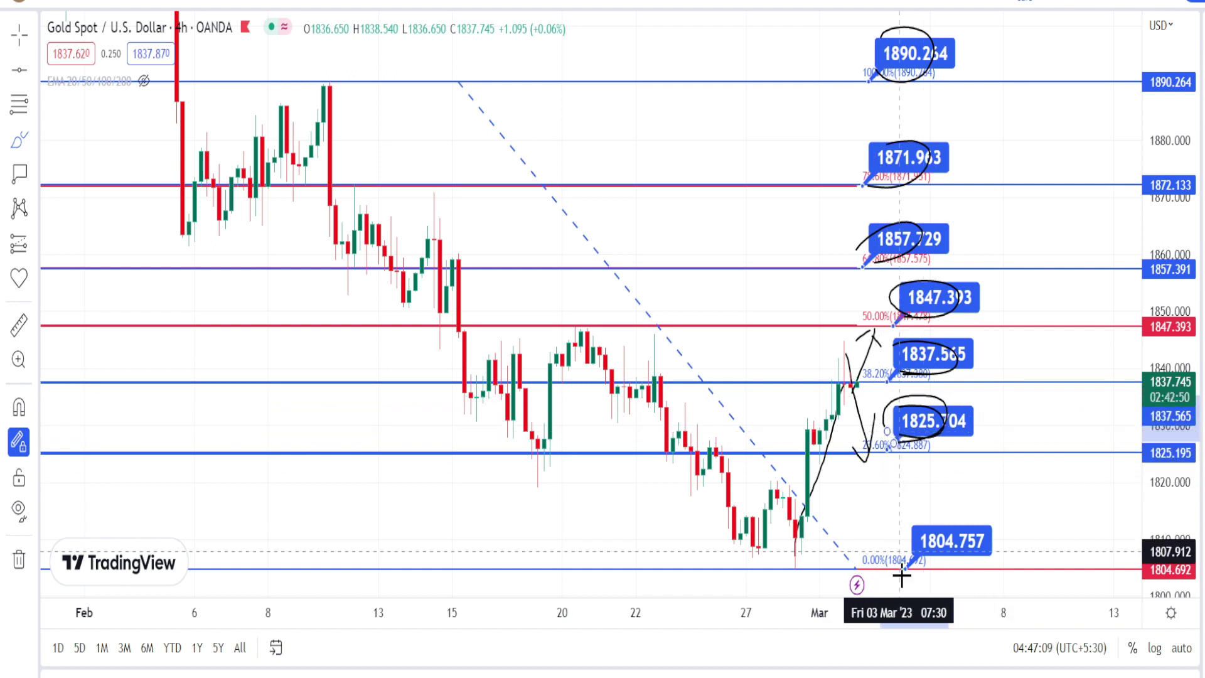
{"action": "mouse_move", "coordinate": [923, 512]}
{"action": "left_mouse_down"}
{"action": "mouse_move", "coordinate": [914, 549]}
{"action": "mouse_move", "coordinate": [905, 532]}
{"action": "left_mouse_up"}
{"action": "mouse_move", "coordinate": [744, 560]}
{"action": "left_mouse_down"}
{"action": "mouse_move", "coordinate": [852, 330]}
{"action": "mouse_move", "coordinate": [823, 346]}
{"action": "mouse_move", "coordinate": [847, 330]}
{"action": "mouse_move", "coordinate": [859, 358]}
{"action": "left_mouse_up"}
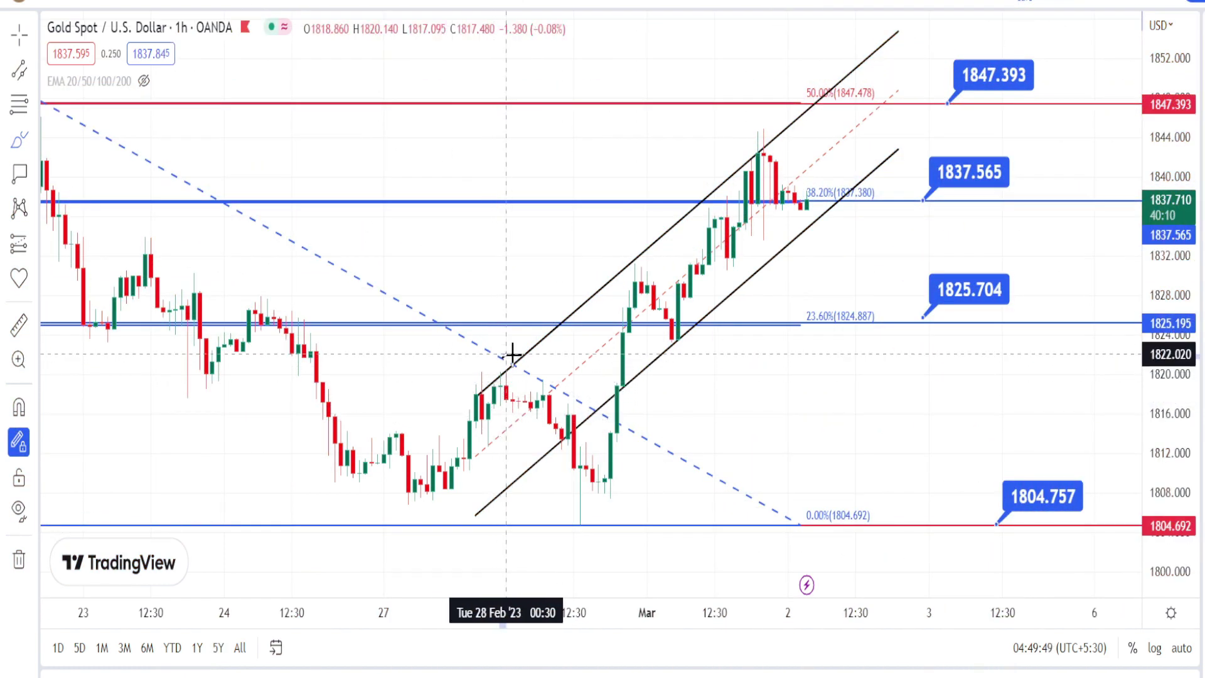
Step: On the 1h chart, circle points on the ascending channel's boundaries and trace the price swings inside it
{"action": "left_click_drag", "start_coordinate": [656, 371], "coordinate": [636, 366]}
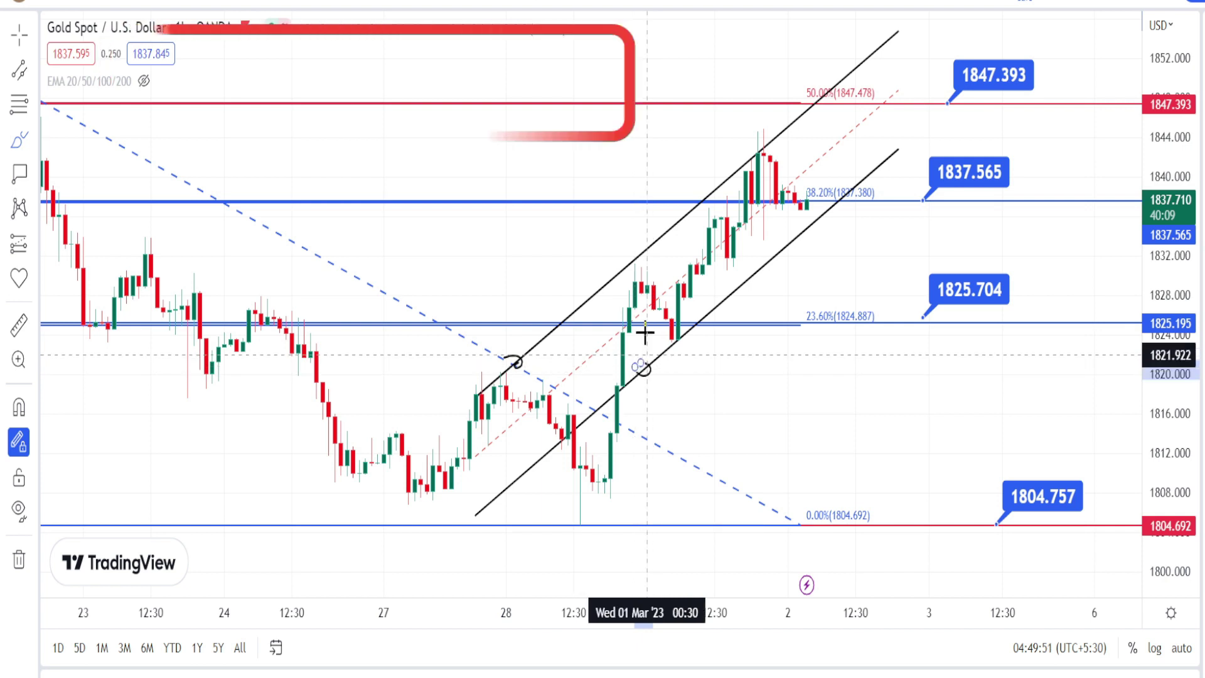
{"action": "mouse_move", "coordinate": [632, 270]}
{"action": "left_mouse_down"}
{"action": "mouse_move", "coordinate": [674, 342]}
{"action": "mouse_move", "coordinate": [702, 210]}
{"action": "mouse_move", "coordinate": [739, 254]}
{"action": "mouse_move", "coordinate": [767, 139]}
{"action": "mouse_move", "coordinate": [816, 221]}
{"action": "left_mouse_up"}
{"action": "left_click_drag", "start_coordinate": [728, 295], "coordinate": [727, 296]}
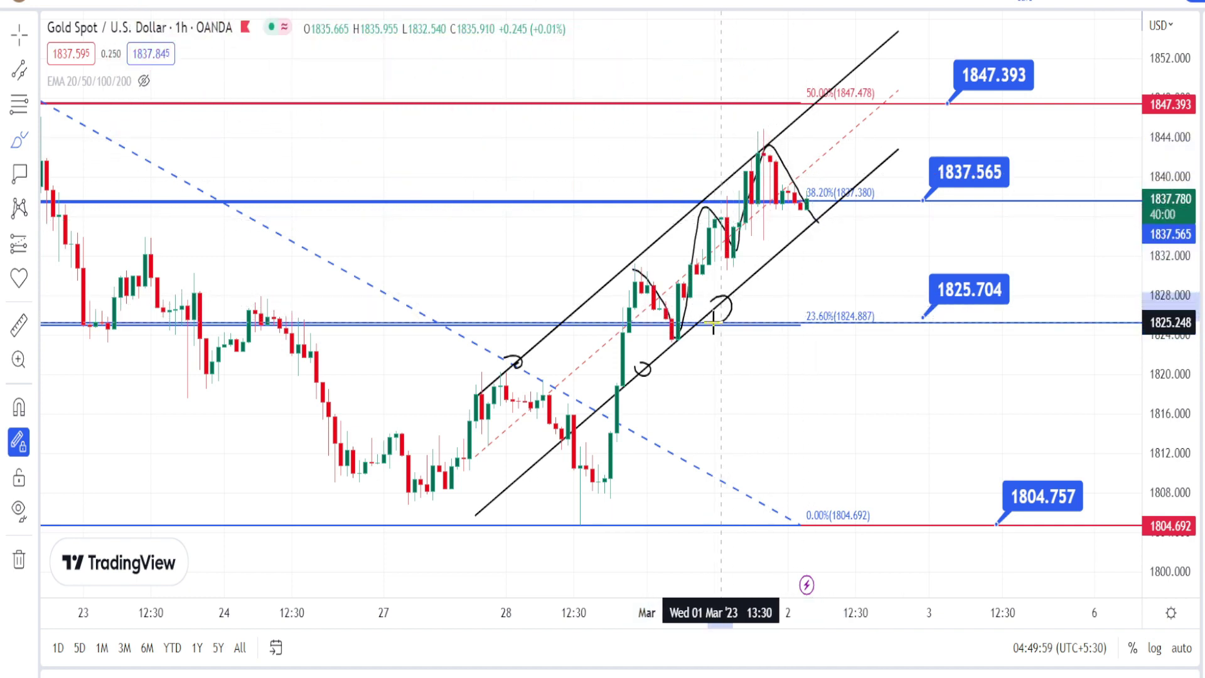
Step: Circle the channel's lower boundary at the current price and slightly below it, and brush a downward breakdown arrow from there
{"action": "mouse_move", "coordinate": [638, 238]}
{"action": "left_mouse_down"}
{"action": "mouse_move", "coordinate": [646, 267]}
{"action": "mouse_move", "coordinate": [635, 251]}
{"action": "mouse_move", "coordinate": [667, 237]}
{"action": "left_mouse_up"}
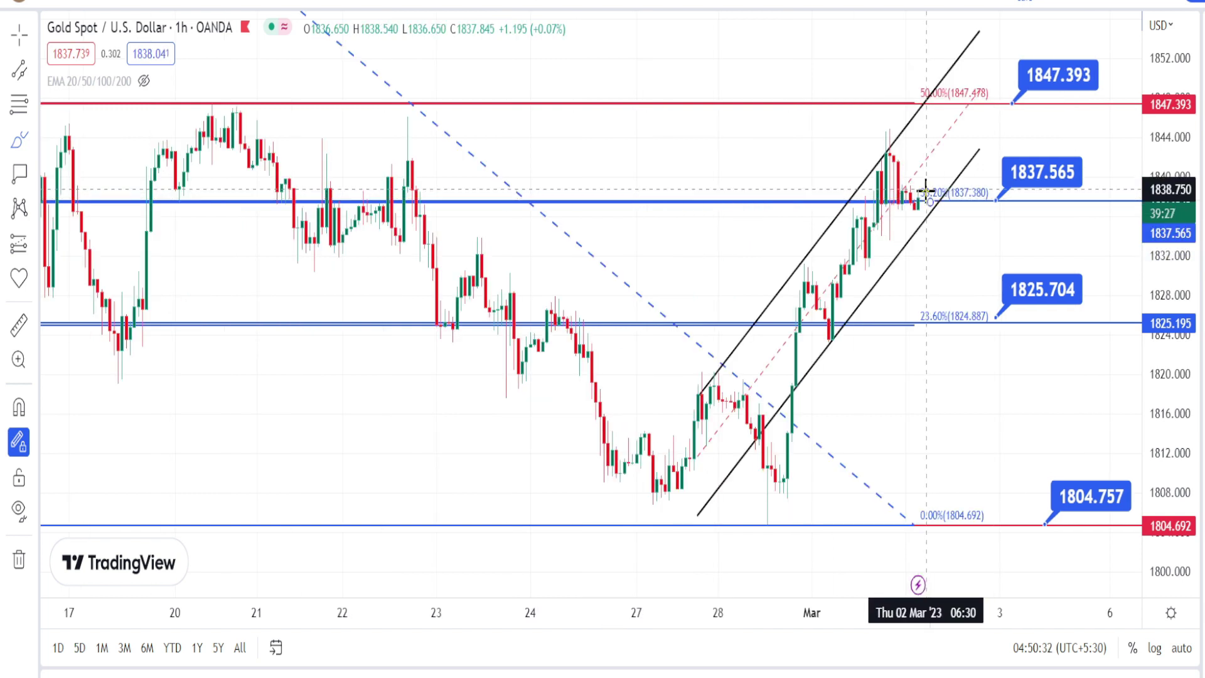
{"action": "mouse_move", "coordinate": [932, 190]}
{"action": "left_mouse_down"}
{"action": "mouse_move", "coordinate": [945, 208]}
{"action": "mouse_move", "coordinate": [927, 198]}
{"action": "mouse_move", "coordinate": [940, 196]}
{"action": "left_mouse_up"}
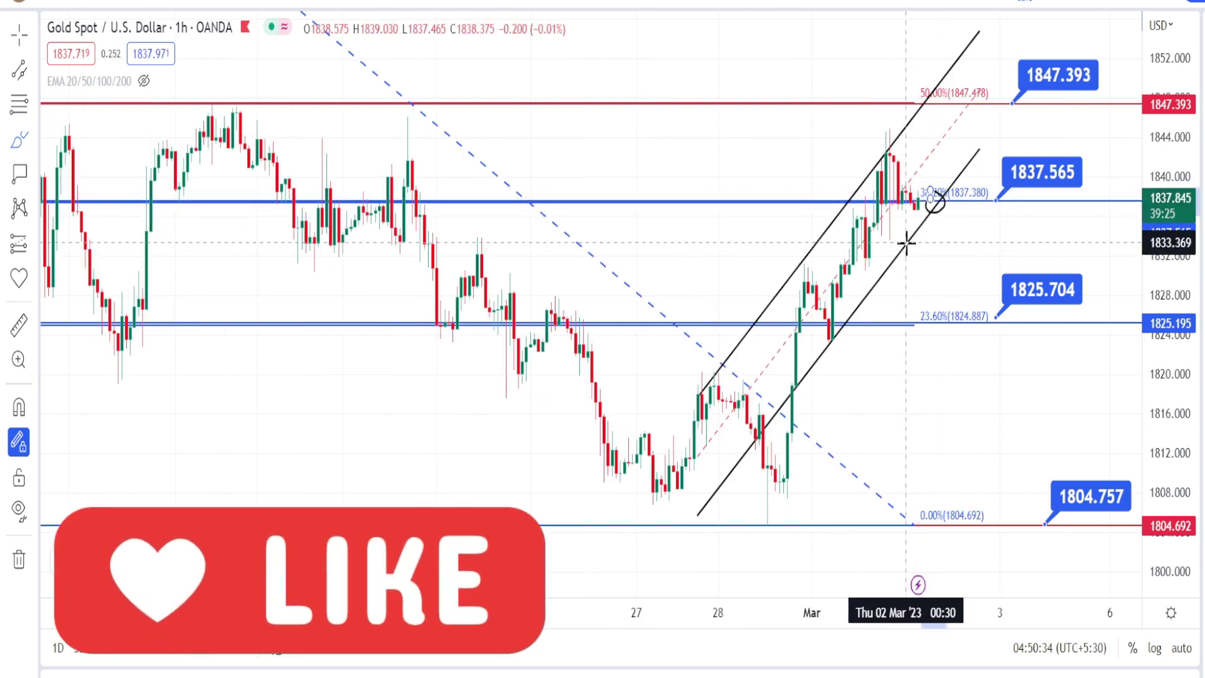
{"action": "left_click_drag", "start_coordinate": [907, 232], "coordinate": [908, 233]}
{"action": "mouse_move", "coordinate": [935, 188]}
{"action": "left_mouse_down"}
{"action": "mouse_move", "coordinate": [947, 261]}
{"action": "mouse_move", "coordinate": [958, 252]}
{"action": "left_mouse_up"}
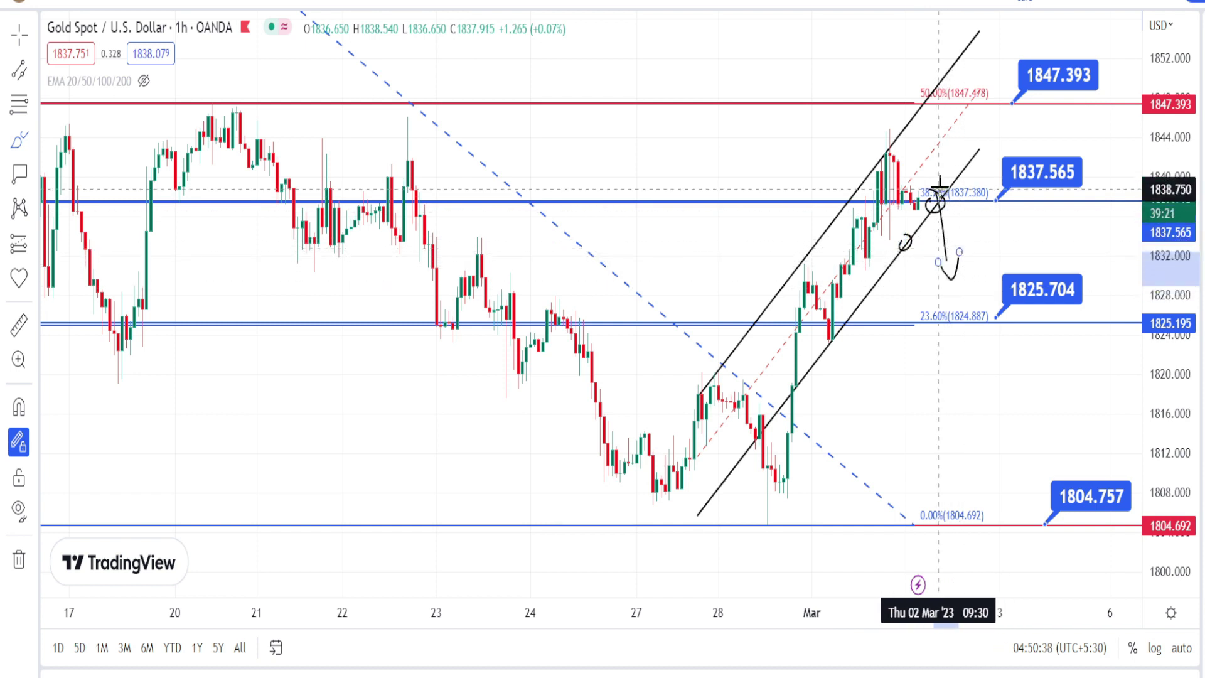
Step: Trace projected rising swings and brush arrows along both boundaries of the ascending channel, and mark the 1847.393 resistance line
{"action": "mouse_move", "coordinate": [925, 208]}
{"action": "left_mouse_down"}
{"action": "mouse_move", "coordinate": [927, 108]}
{"action": "mouse_move", "coordinate": [957, 164]}
{"action": "mouse_move", "coordinate": [960, 73]}
{"action": "mouse_move", "coordinate": [987, 130]}
{"action": "left_mouse_up"}
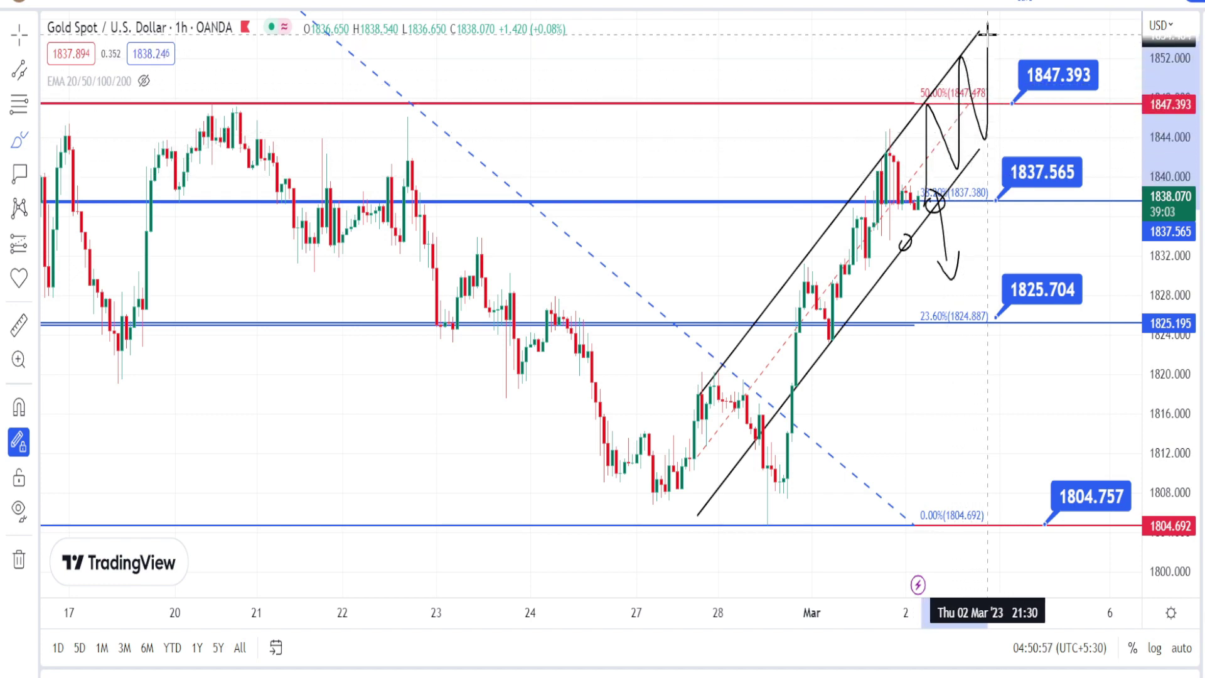
{"action": "mouse_move", "coordinate": [760, 257]}
{"action": "left_mouse_down"}
{"action": "mouse_move", "coordinate": [828, 186]}
{"action": "mouse_move", "coordinate": [831, 206]}
{"action": "mouse_move", "coordinate": [844, 206]}
{"action": "left_mouse_up"}
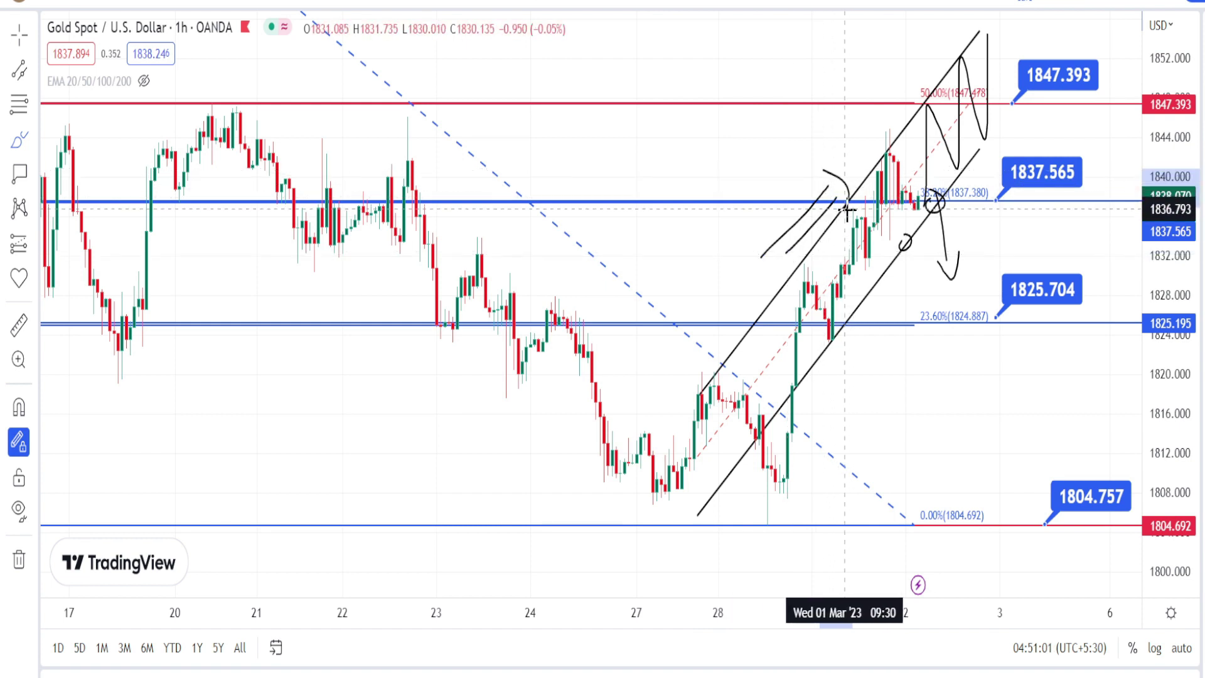
{"action": "left_click_drag", "start_coordinate": [891, 332], "coordinate": [918, 276]}
{"action": "left_click_drag", "start_coordinate": [910, 320], "coordinate": [931, 258]}
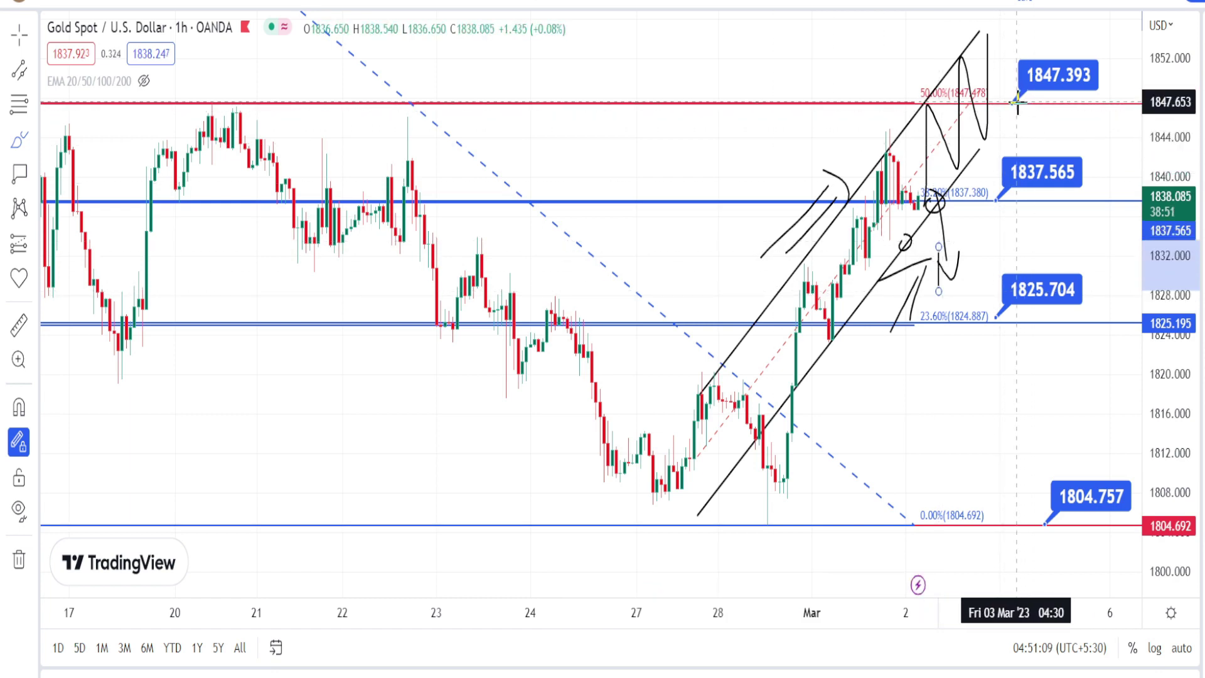
{"action": "mouse_move", "coordinate": [202, 98]}
{"action": "left_mouse_down"}
{"action": "mouse_move", "coordinate": [194, 107]}
{"action": "mouse_move", "coordinate": [249, 113]}
{"action": "mouse_move", "coordinate": [213, 97]}
{"action": "left_mouse_up"}
{"action": "mouse_move", "coordinate": [1020, 109]}
{"action": "left_mouse_down"}
{"action": "mouse_move", "coordinate": [1065, 59]}
{"action": "mouse_move", "coordinate": [1051, 119]}
{"action": "left_mouse_up"}
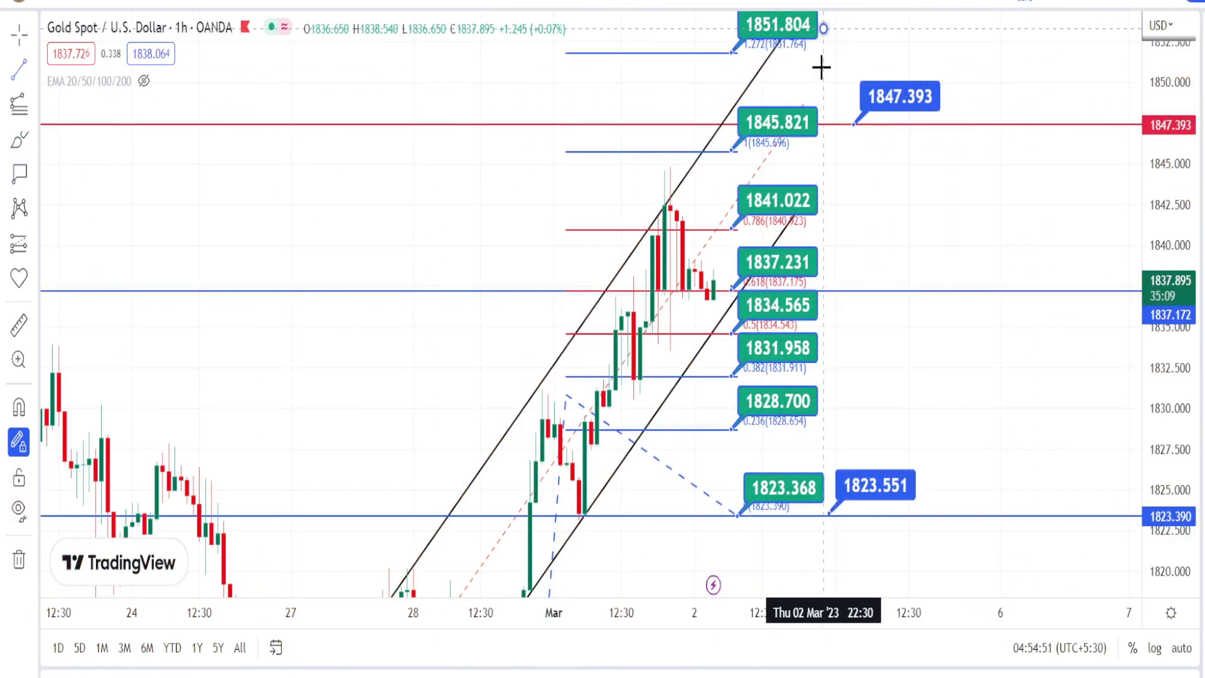
Step: Finish a near-vertical trend line beside the Fibonacci labels, ending at 1825.264, and brush the rise from the current price with its targets up to 1851.804
{"action": "left_click", "coordinate": [829, 486]}
{"action": "left_click", "coordinate": [907, 571]}
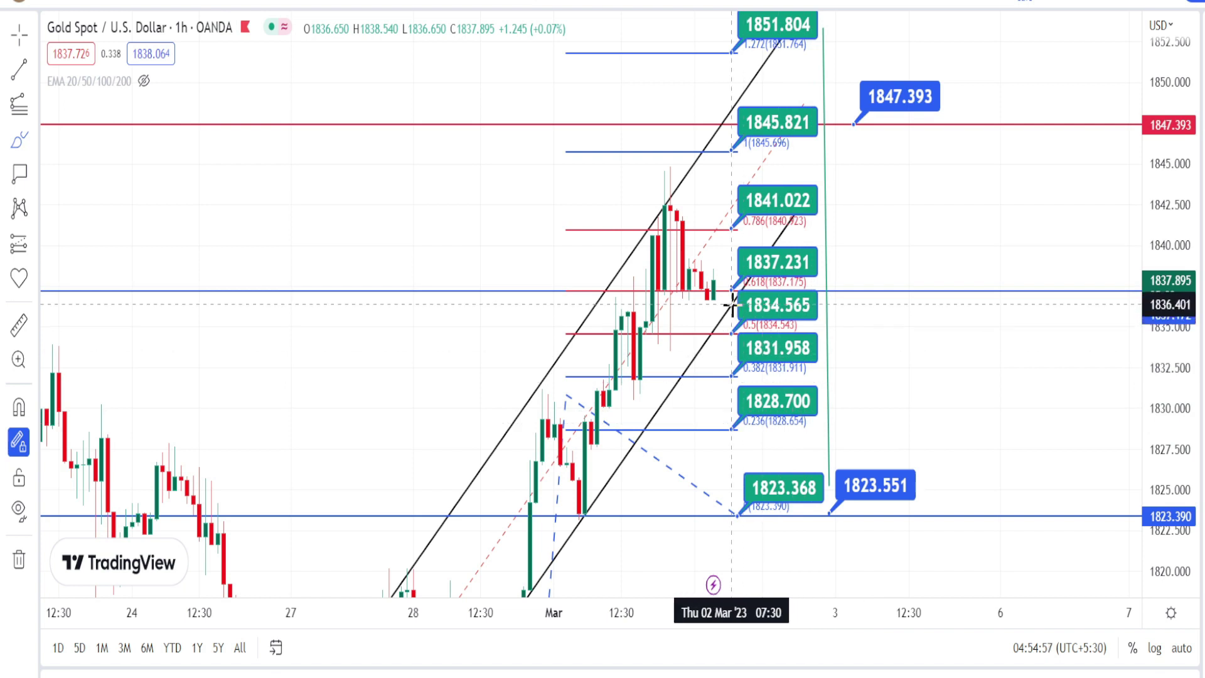
{"action": "mouse_move", "coordinate": [694, 274]}
{"action": "left_mouse_down"}
{"action": "mouse_move", "coordinate": [721, 277]}
{"action": "mouse_move", "coordinate": [694, 311]}
{"action": "mouse_move", "coordinate": [693, 285]}
{"action": "mouse_move", "coordinate": [786, 281]}
{"action": "mouse_move", "coordinate": [755, 240]}
{"action": "mouse_move", "coordinate": [725, 268]}
{"action": "mouse_move", "coordinate": [732, 230]}
{"action": "mouse_move", "coordinate": [707, 258]}
{"action": "mouse_move", "coordinate": [731, 251]}
{"action": "mouse_move", "coordinate": [772, 180]}
{"action": "mouse_move", "coordinate": [730, 217]}
{"action": "left_mouse_up"}
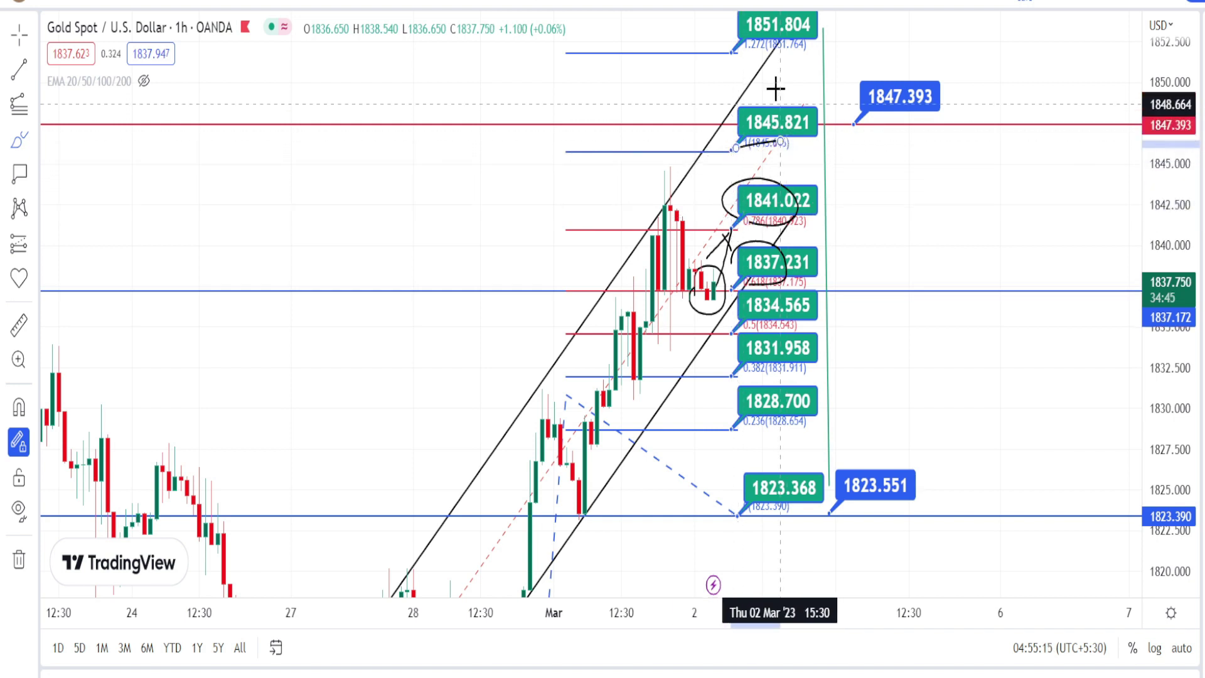
{"action": "left_click_drag", "start_coordinate": [733, 46], "coordinate": [788, 44]}
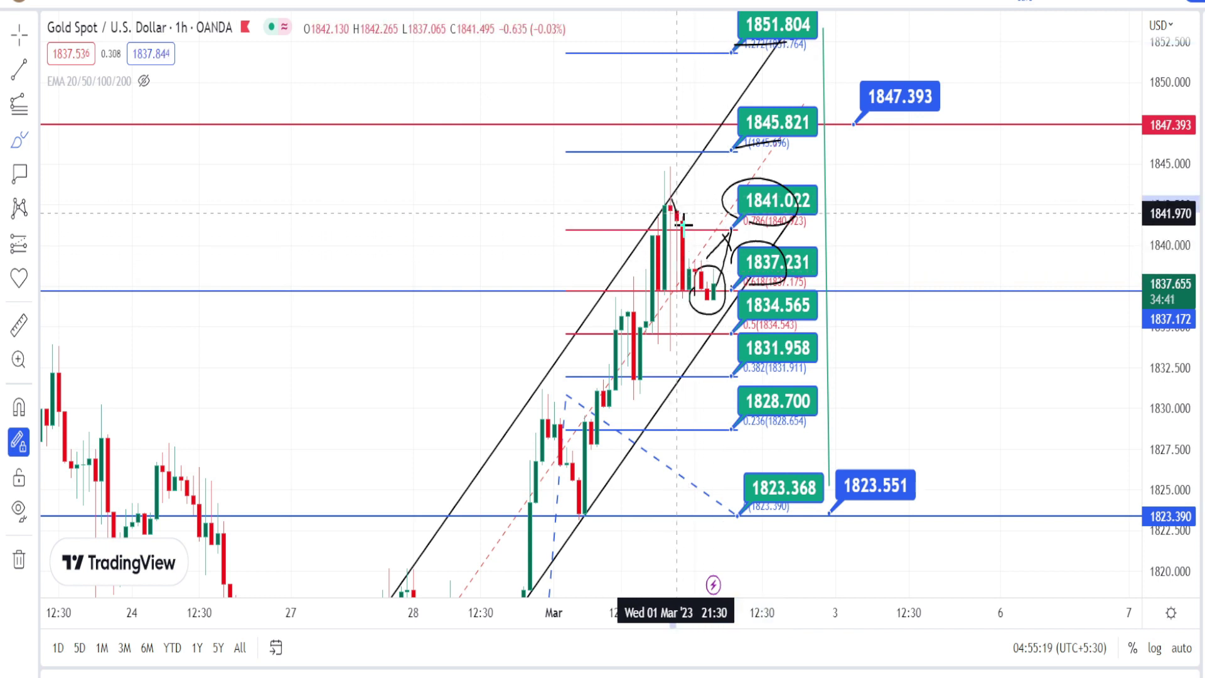
Step: Brush the decline from the recent high and mark the support labels 1837.231, 1834.565, 1831.958, 1828.700 and 1823.368
{"action": "left_click_drag", "start_coordinate": [682, 218], "coordinate": [705, 276]}
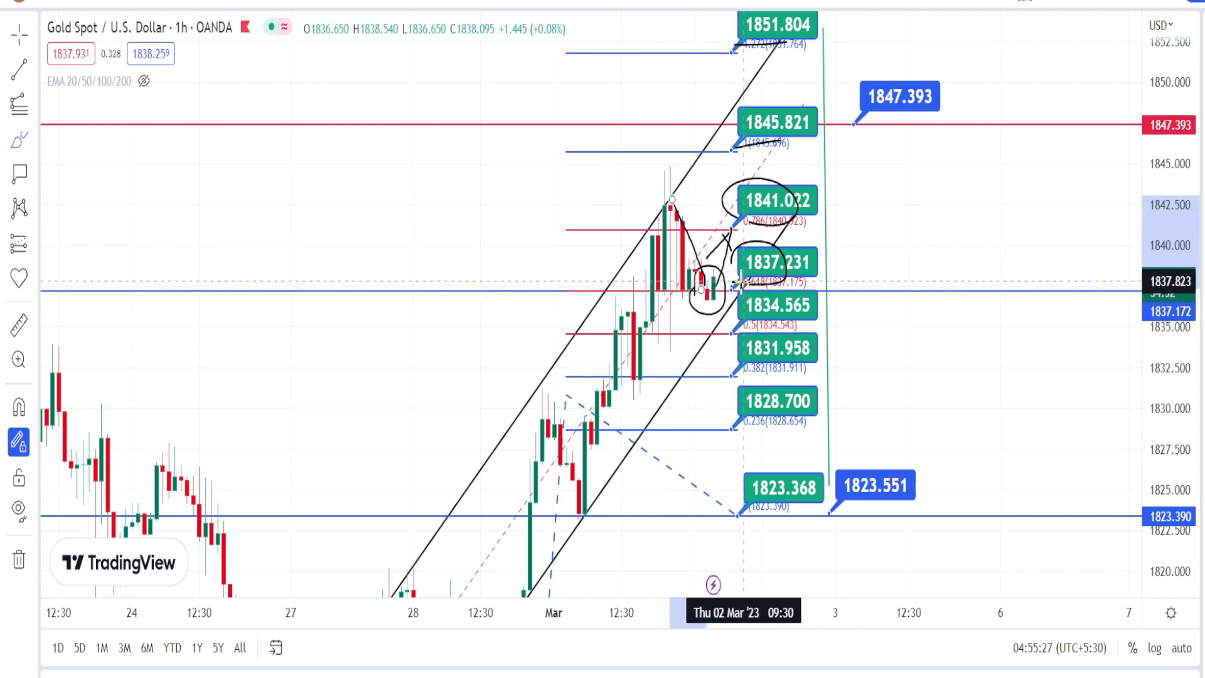
{"action": "left_click_drag", "start_coordinate": [788, 267], "coordinate": [744, 237]}
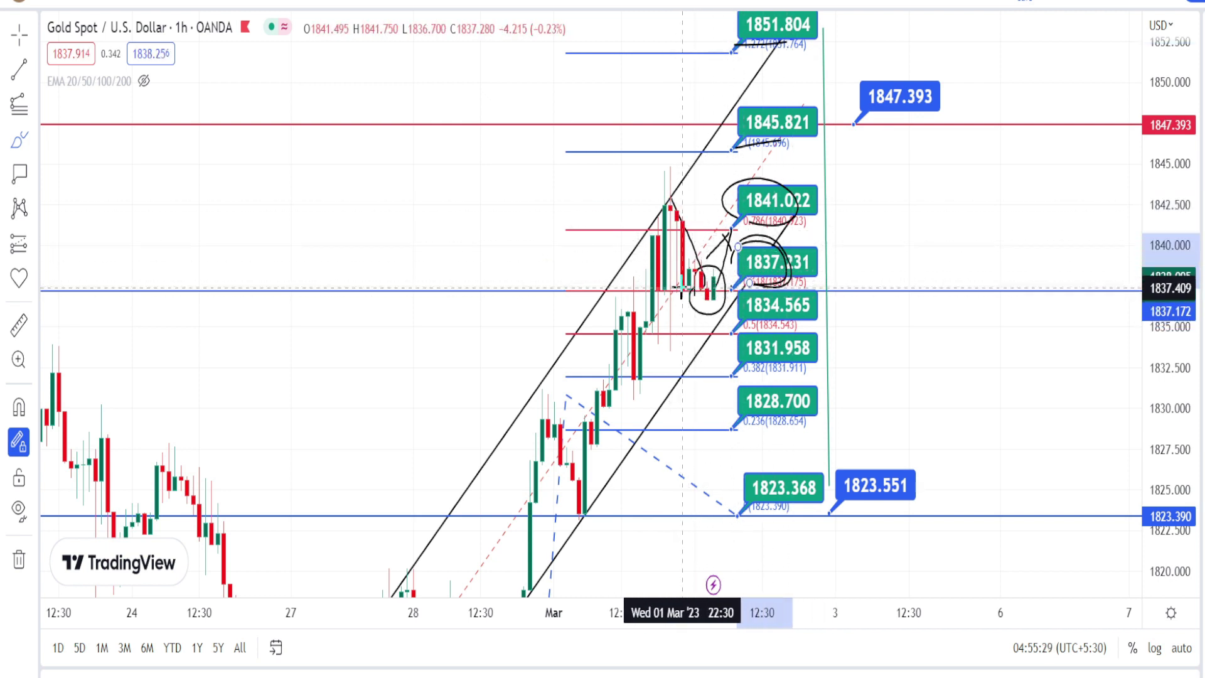
{"action": "mouse_move", "coordinate": [705, 321]}
{"action": "left_mouse_down"}
{"action": "mouse_move", "coordinate": [728, 329]}
{"action": "mouse_move", "coordinate": [793, 306]}
{"action": "left_mouse_up"}
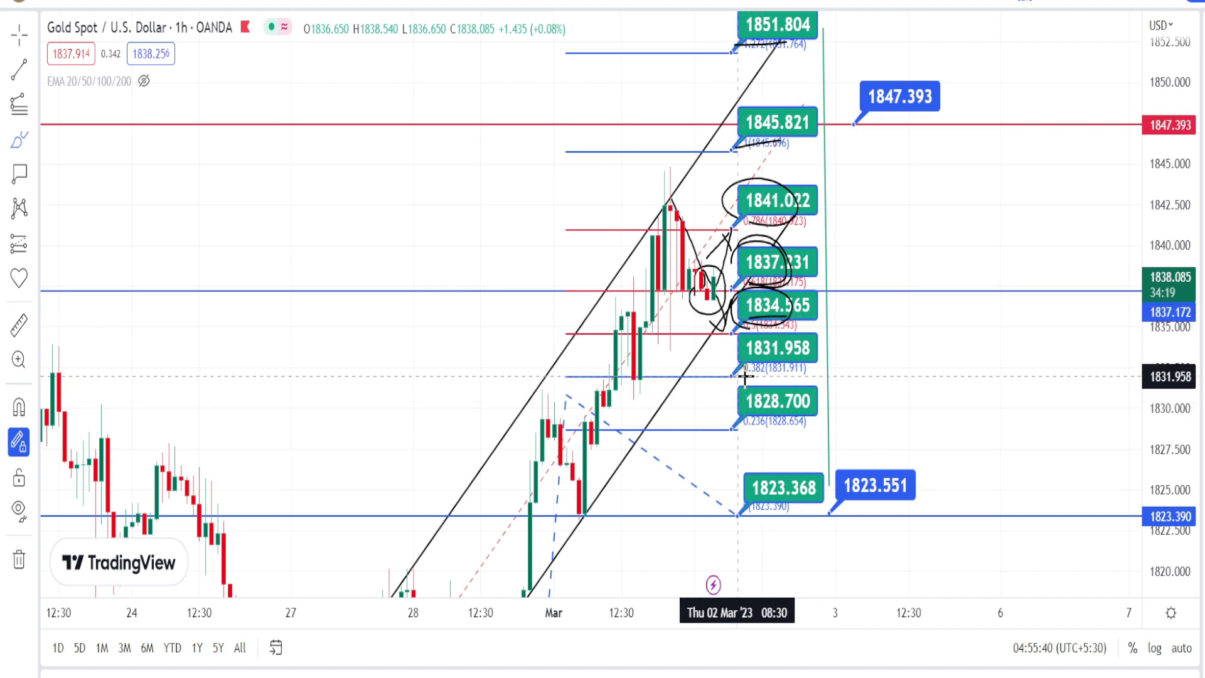
{"action": "left_click_drag", "start_coordinate": [794, 370], "coordinate": [793, 369]}
{"action": "left_click_drag", "start_coordinate": [794, 421], "coordinate": [743, 421]}
{"action": "left_click_drag", "start_coordinate": [809, 496], "coordinate": [730, 475]}
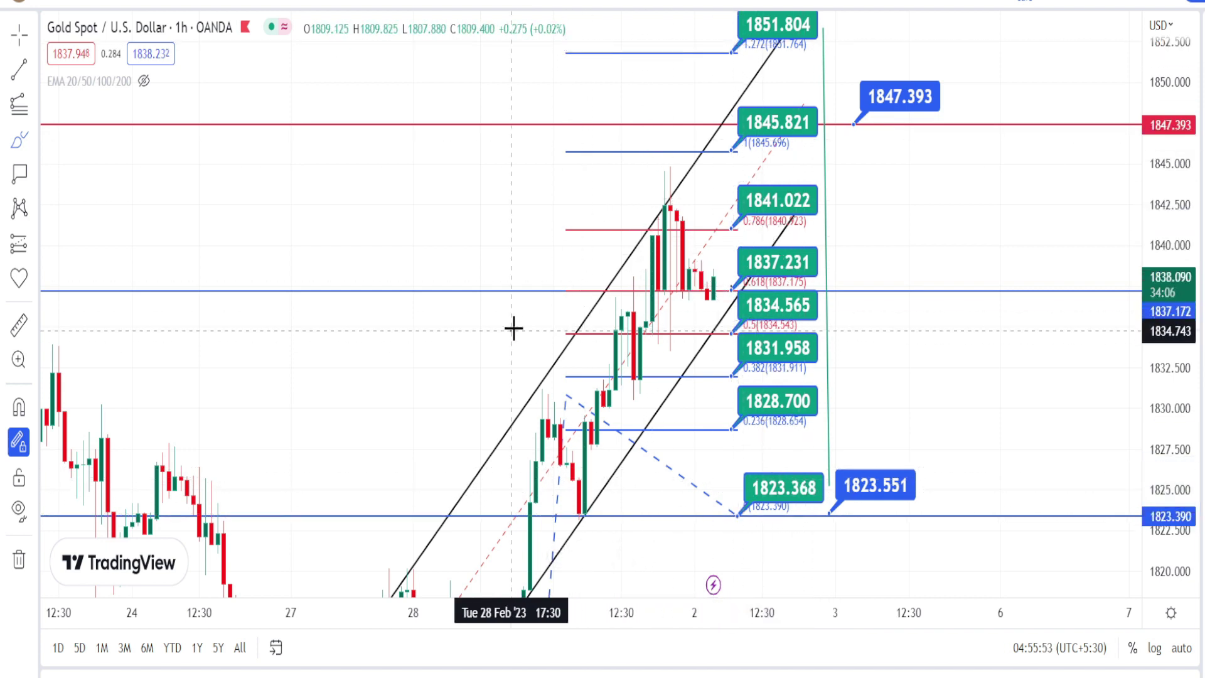
Step: Brush upward arrows outside both channel boundaries and trace the price swings up the channel toward the 1851.804 level
{"action": "mouse_move", "coordinate": [513, 327]}
{"action": "left_mouse_down"}
{"action": "mouse_move", "coordinate": [615, 195]}
{"action": "mouse_move", "coordinate": [643, 182]}
{"action": "mouse_move", "coordinate": [628, 234]}
{"action": "left_mouse_up"}
{"action": "mouse_move", "coordinate": [673, 433]}
{"action": "left_mouse_down"}
{"action": "mouse_move", "coordinate": [714, 383]}
{"action": "mouse_move", "coordinate": [705, 364]}
{"action": "mouse_move", "coordinate": [719, 415]}
{"action": "left_mouse_up"}
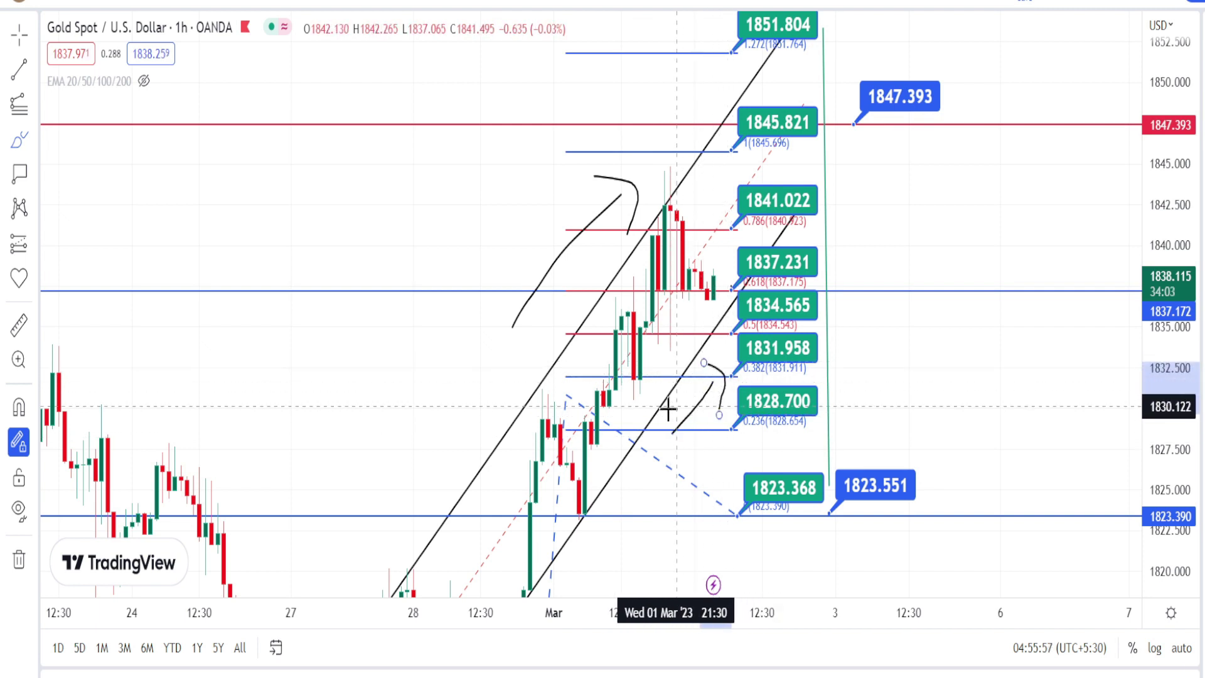
{"action": "mouse_move", "coordinate": [529, 567]}
{"action": "left_mouse_down"}
{"action": "mouse_move", "coordinate": [567, 359]}
{"action": "mouse_move", "coordinate": [583, 501]}
{"action": "mouse_move", "coordinate": [618, 361]}
{"action": "mouse_move", "coordinate": [685, 243]}
{"action": "mouse_move", "coordinate": [715, 317]}
{"action": "mouse_move", "coordinate": [731, 125]}
{"action": "mouse_move", "coordinate": [742, 173]}
{"action": "mouse_move", "coordinate": [780, 65]}
{"action": "left_mouse_up"}
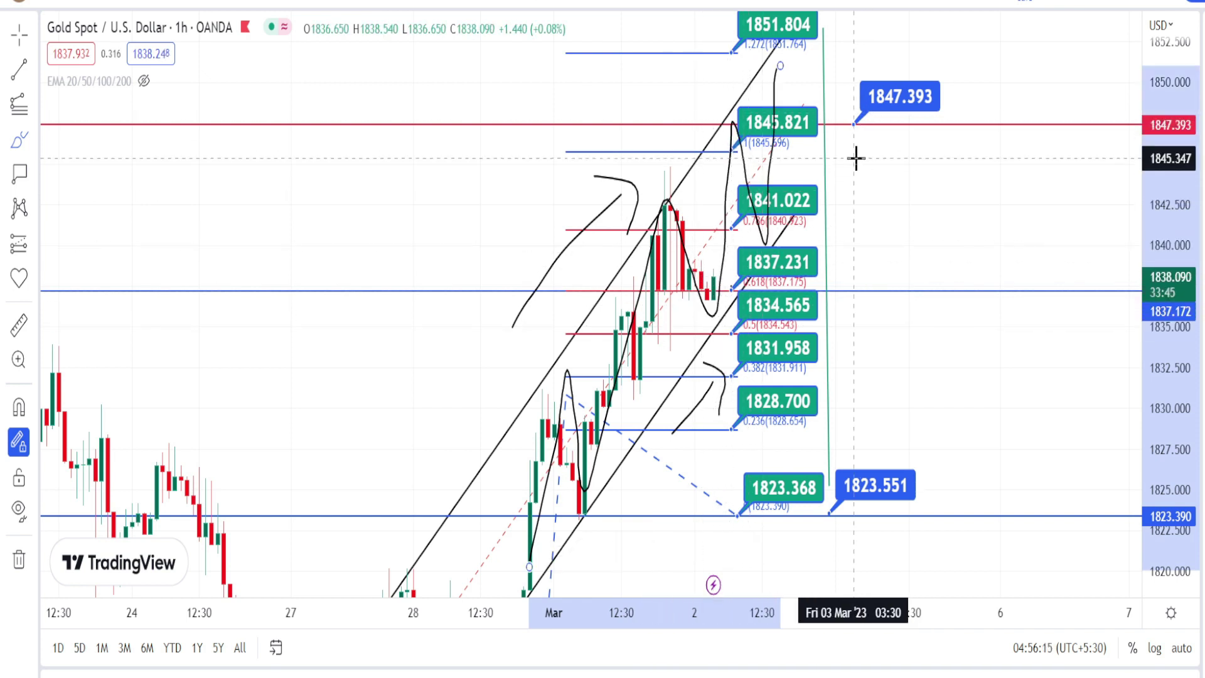
Step: Circle and underline the 1847.393 resistance label, and brush a mark beneath the 1851.804 target
{"action": "mouse_move", "coordinate": [849, 143]}
{"action": "left_mouse_down"}
{"action": "mouse_move", "coordinate": [917, 113]}
{"action": "mouse_move", "coordinate": [919, 96]}
{"action": "mouse_move", "coordinate": [854, 136]}
{"action": "left_mouse_up"}
{"action": "left_click_drag", "start_coordinate": [843, 116], "coordinate": [909, 127]}
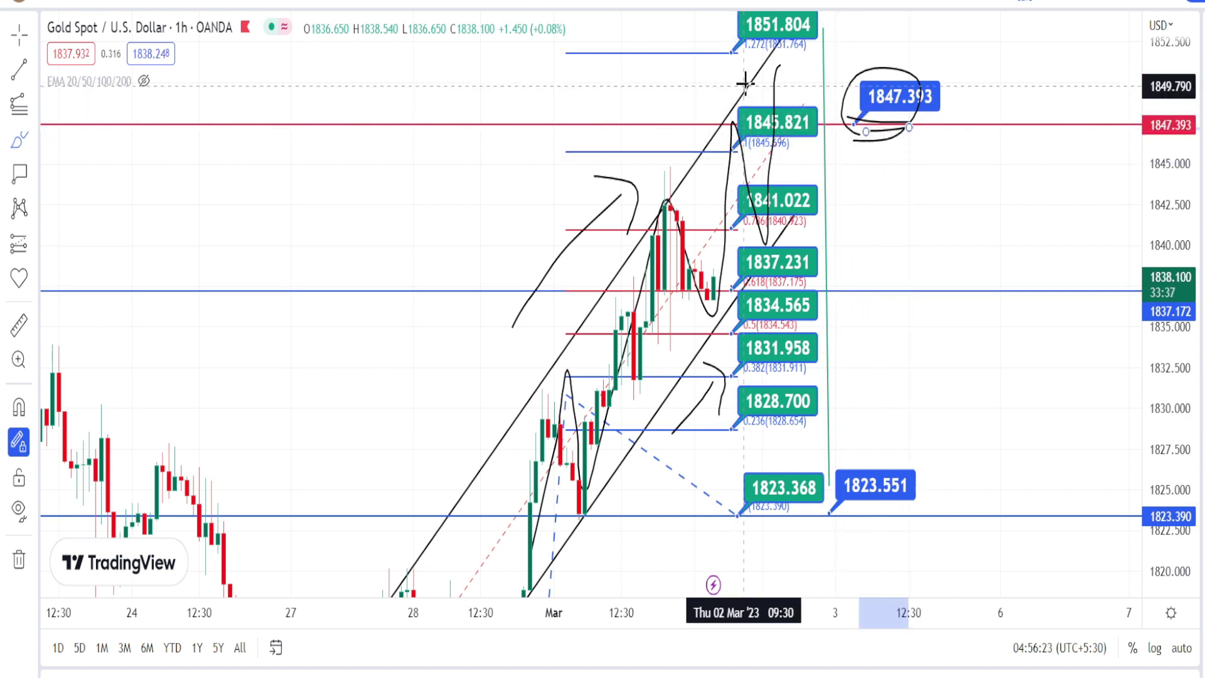
{"action": "mouse_move", "coordinate": [773, 59]}
{"action": "left_mouse_down"}
{"action": "mouse_move", "coordinate": [789, 113]}
{"action": "mouse_move", "coordinate": [820, 140]}
{"action": "mouse_move", "coordinate": [842, 37]}
{"action": "mouse_move", "coordinate": [815, 58]}
{"action": "mouse_move", "coordinate": [837, 40]}
{"action": "mouse_move", "coordinate": [855, 61]}
{"action": "left_mouse_up"}
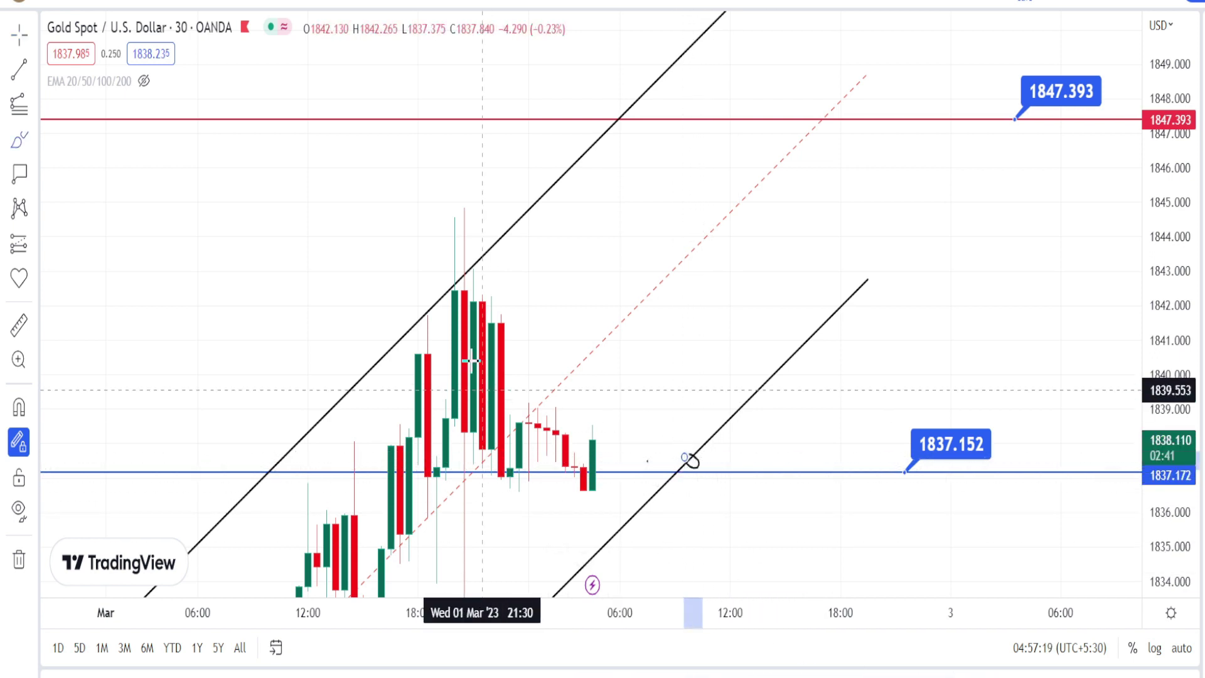
Step: On the 30-minute chart, mark the channel boundaries with a circle and arrows, and draw a descending trend line from 1842.915 to 1837.340
{"action": "mouse_move", "coordinate": [435, 290]}
{"action": "left_mouse_down"}
{"action": "mouse_move", "coordinate": [445, 241]}
{"action": "mouse_move", "coordinate": [431, 225]}
{"action": "mouse_move", "coordinate": [457, 257]}
{"action": "left_mouse_up"}
{"action": "mouse_move", "coordinate": [701, 529]}
{"action": "left_mouse_down"}
{"action": "mouse_move", "coordinate": [739, 476]}
{"action": "mouse_move", "coordinate": [773, 477]}
{"action": "mouse_move", "coordinate": [767, 507]}
{"action": "left_mouse_up"}
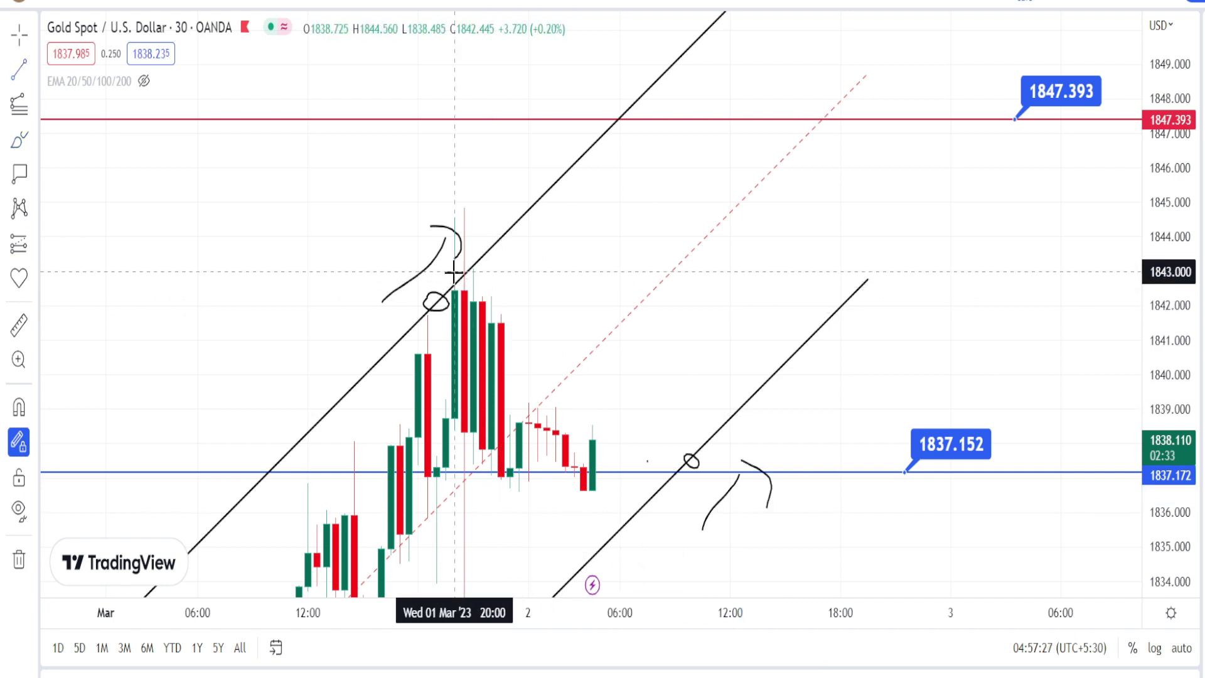
{"action": "mouse_move", "coordinate": [454, 274]}
{"action": "left_mouse_down"}
{"action": "mouse_move", "coordinate": [496, 305]}
{"action": "mouse_move", "coordinate": [713, 380]}
{"action": "mouse_move", "coordinate": [682, 467]}
{"action": "left_mouse_up"}
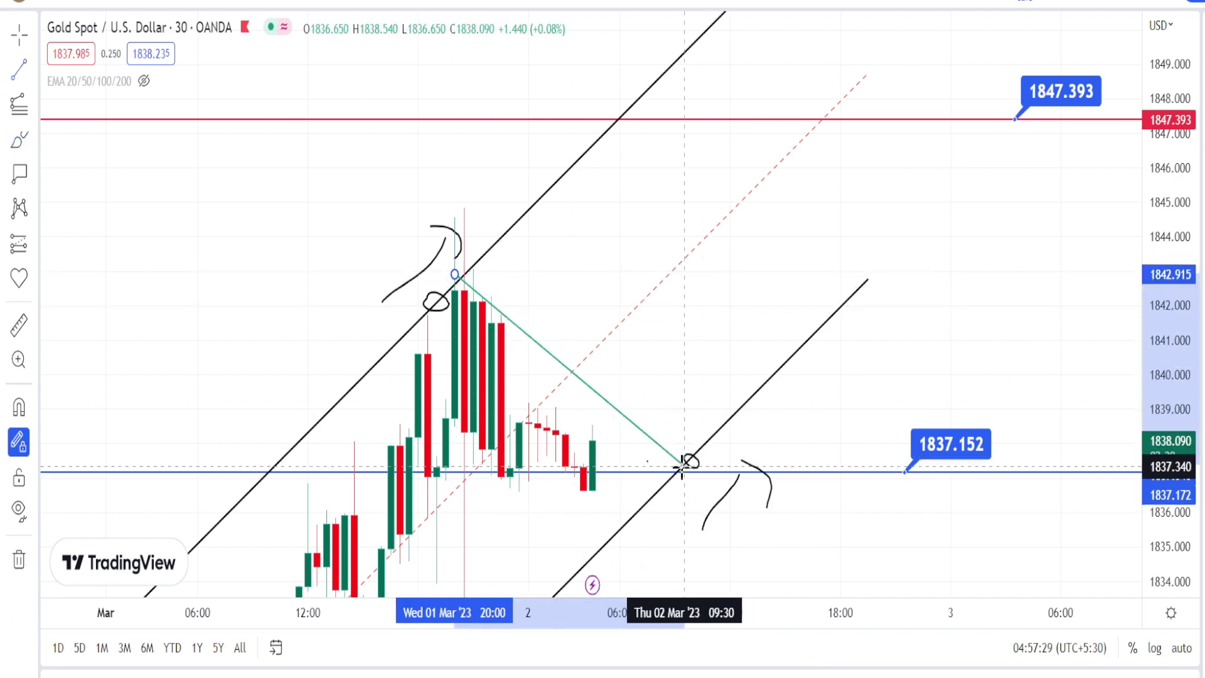
Step: Circle points on the descending trend line and the channel's lower boundary, and brush an upward and a downward breakout arrow
{"action": "mouse_move", "coordinate": [456, 275]}
{"action": "left_mouse_down"}
{"action": "mouse_move", "coordinate": [481, 281]}
{"action": "mouse_move", "coordinate": [458, 285]}
{"action": "left_mouse_up"}
{"action": "mouse_move", "coordinate": [639, 435]}
{"action": "left_mouse_down"}
{"action": "mouse_move", "coordinate": [653, 439]}
{"action": "mouse_move", "coordinate": [639, 444]}
{"action": "mouse_move", "coordinate": [601, 355]}
{"action": "mouse_move", "coordinate": [611, 368]}
{"action": "left_mouse_up"}
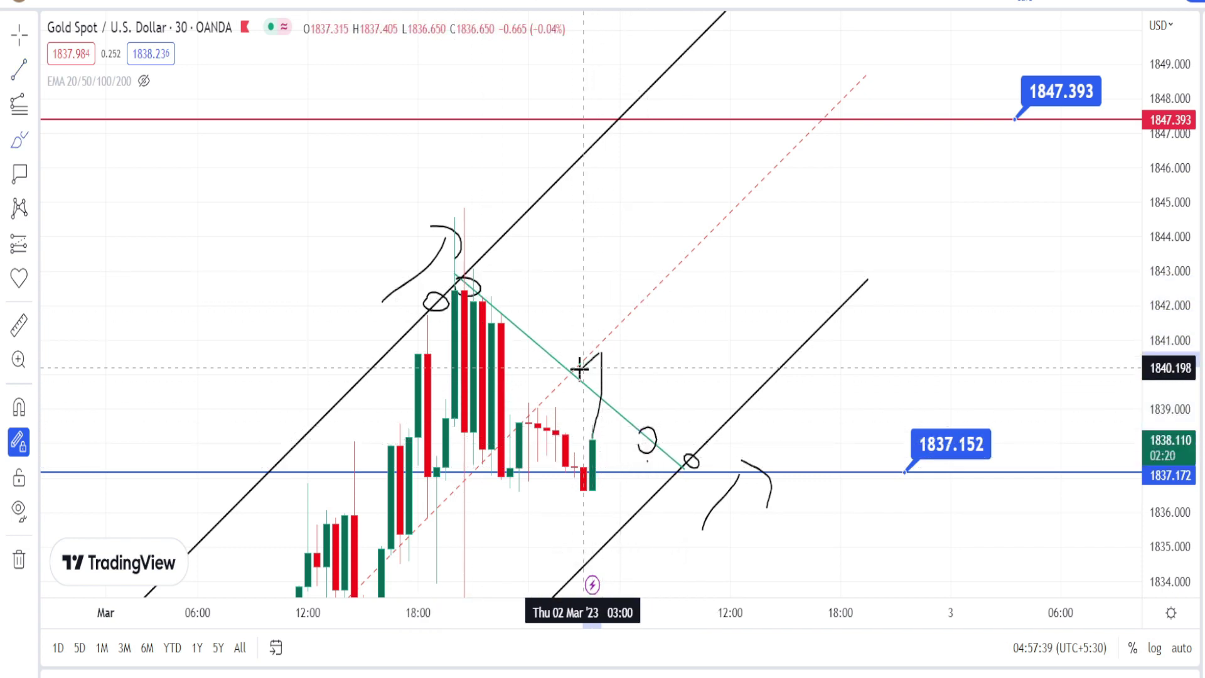
{"action": "mouse_move", "coordinate": [674, 473]}
{"action": "left_mouse_down"}
{"action": "mouse_move", "coordinate": [657, 480]}
{"action": "mouse_move", "coordinate": [654, 504]}
{"action": "mouse_move", "coordinate": [631, 508]}
{"action": "mouse_move", "coordinate": [677, 529]}
{"action": "mouse_move", "coordinate": [679, 548]}
{"action": "mouse_move", "coordinate": [692, 499]}
{"action": "left_mouse_up"}
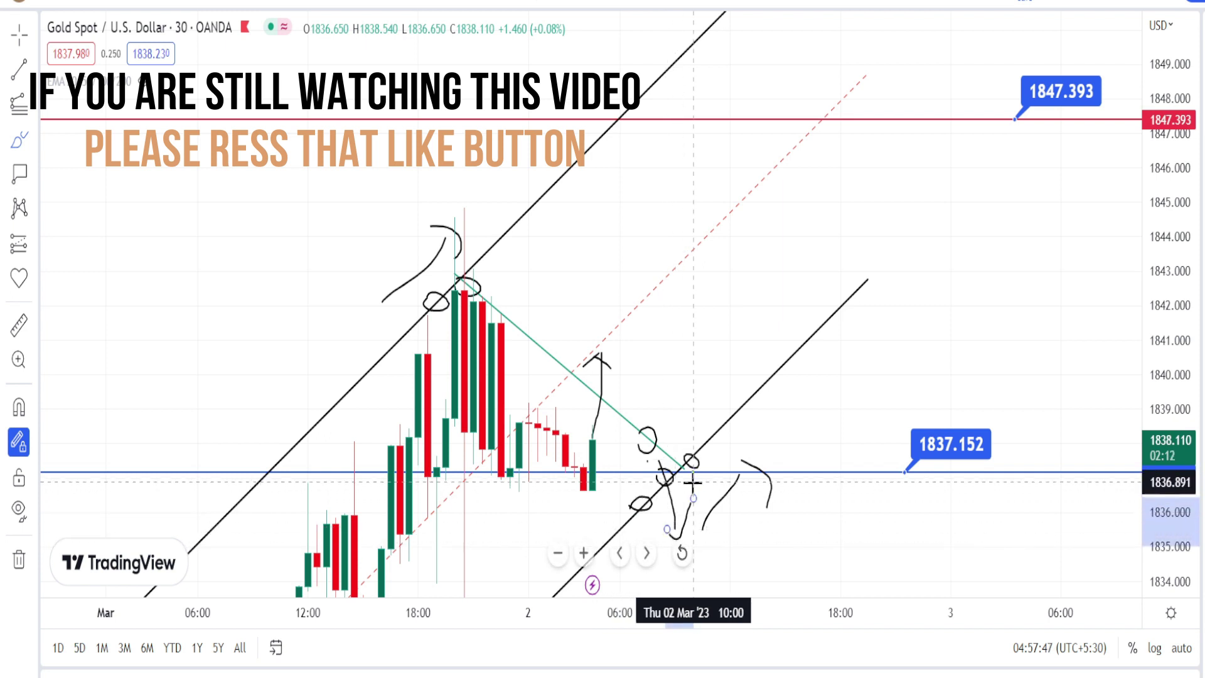
Step: Circle the candle lows on the 1837.152 support line and its label, and brush breakout marks above and below the pattern
{"action": "mouse_move", "coordinate": [486, 461]}
{"action": "left_mouse_down"}
{"action": "mouse_move", "coordinate": [509, 476]}
{"action": "mouse_move", "coordinate": [493, 466]}
{"action": "left_mouse_up"}
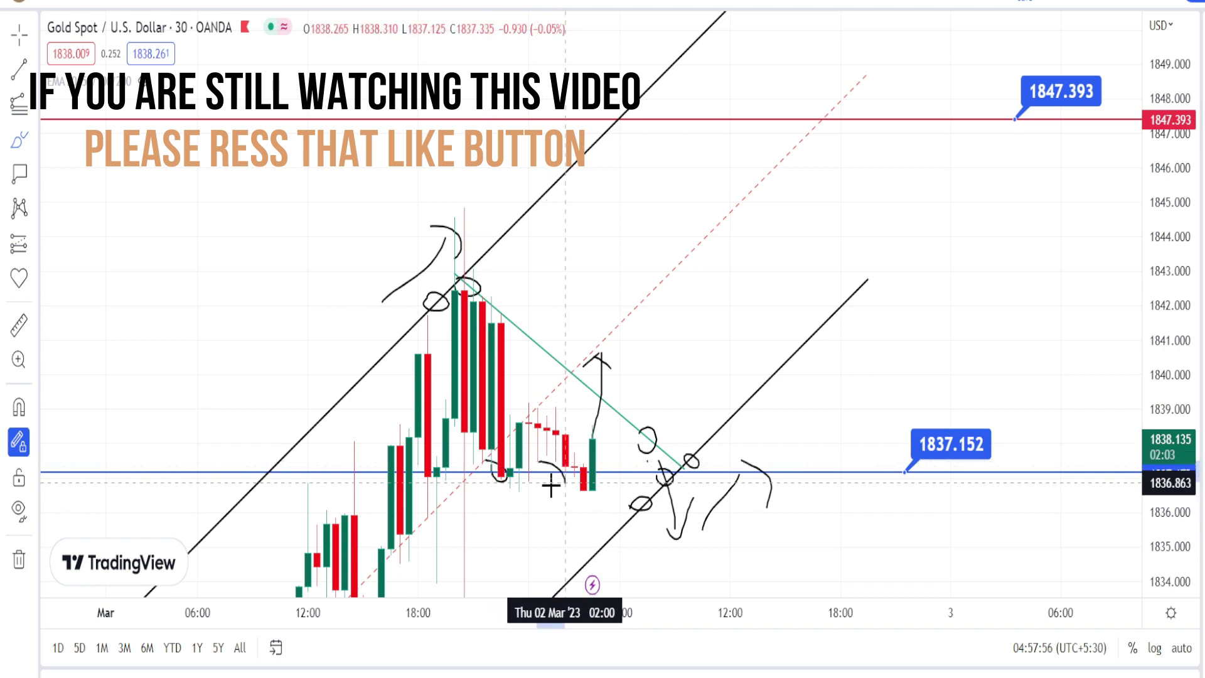
{"action": "left_click_drag", "start_coordinate": [557, 486], "coordinate": [544, 475]}
{"action": "mouse_move", "coordinate": [917, 487]}
{"action": "left_mouse_down"}
{"action": "mouse_move", "coordinate": [982, 433]}
{"action": "mouse_move", "coordinate": [903, 450]}
{"action": "mouse_move", "coordinate": [941, 483]}
{"action": "left_mouse_up"}
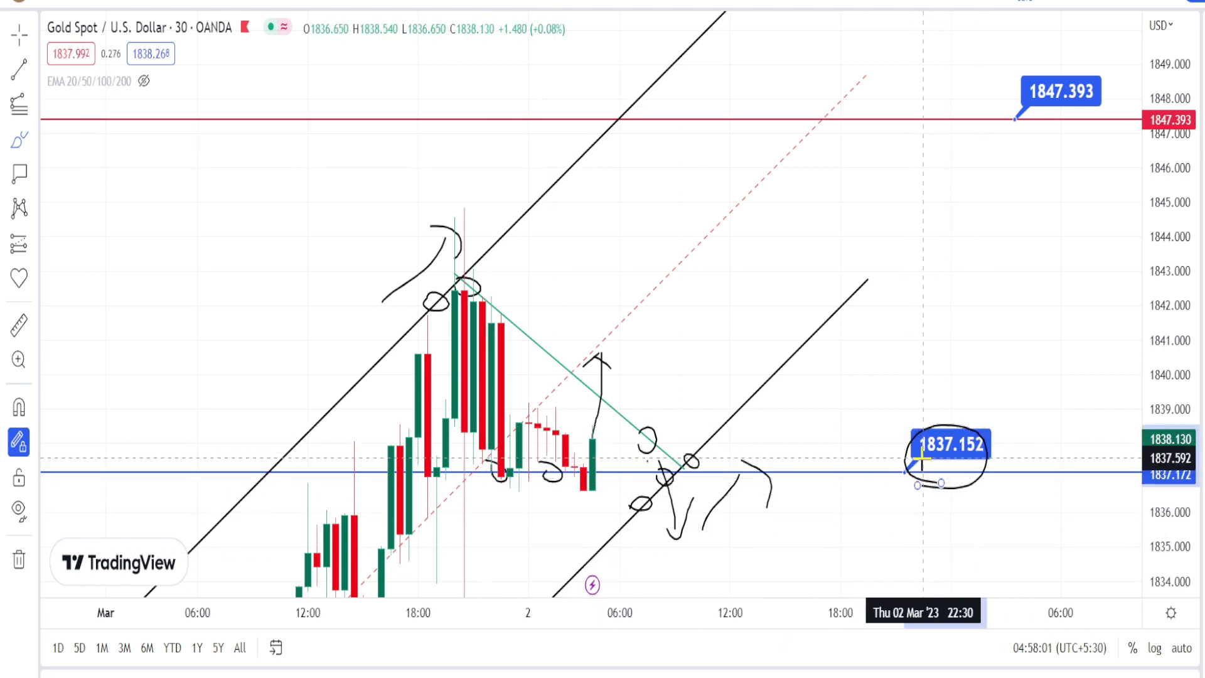
{"action": "mouse_move", "coordinate": [622, 412]}
{"action": "left_mouse_down"}
{"action": "mouse_move", "coordinate": [666, 312]}
{"action": "mouse_move", "coordinate": [630, 331]}
{"action": "mouse_move", "coordinate": [694, 348]}
{"action": "left_mouse_up"}
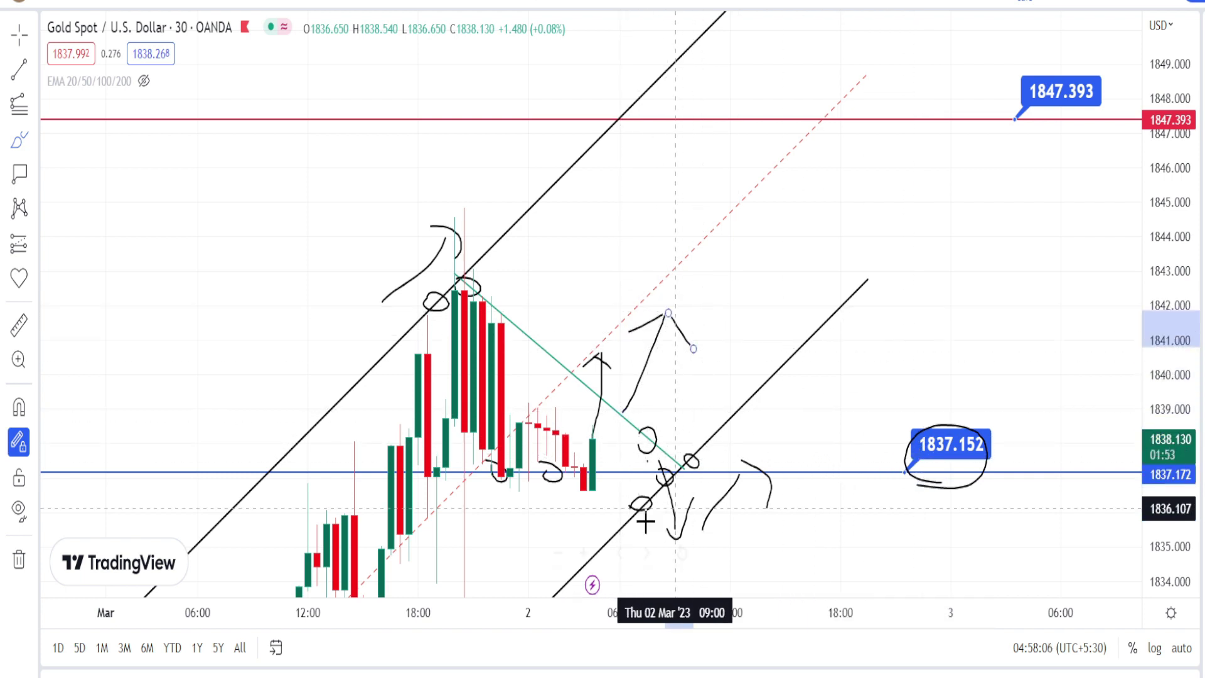
{"action": "mouse_move", "coordinate": [613, 484]}
{"action": "left_mouse_down"}
{"action": "mouse_move", "coordinate": [648, 550]}
{"action": "mouse_move", "coordinate": [666, 520]}
{"action": "mouse_move", "coordinate": [603, 496]}
{"action": "mouse_move", "coordinate": [653, 578]}
{"action": "mouse_move", "coordinate": [666, 499]}
{"action": "left_mouse_up"}
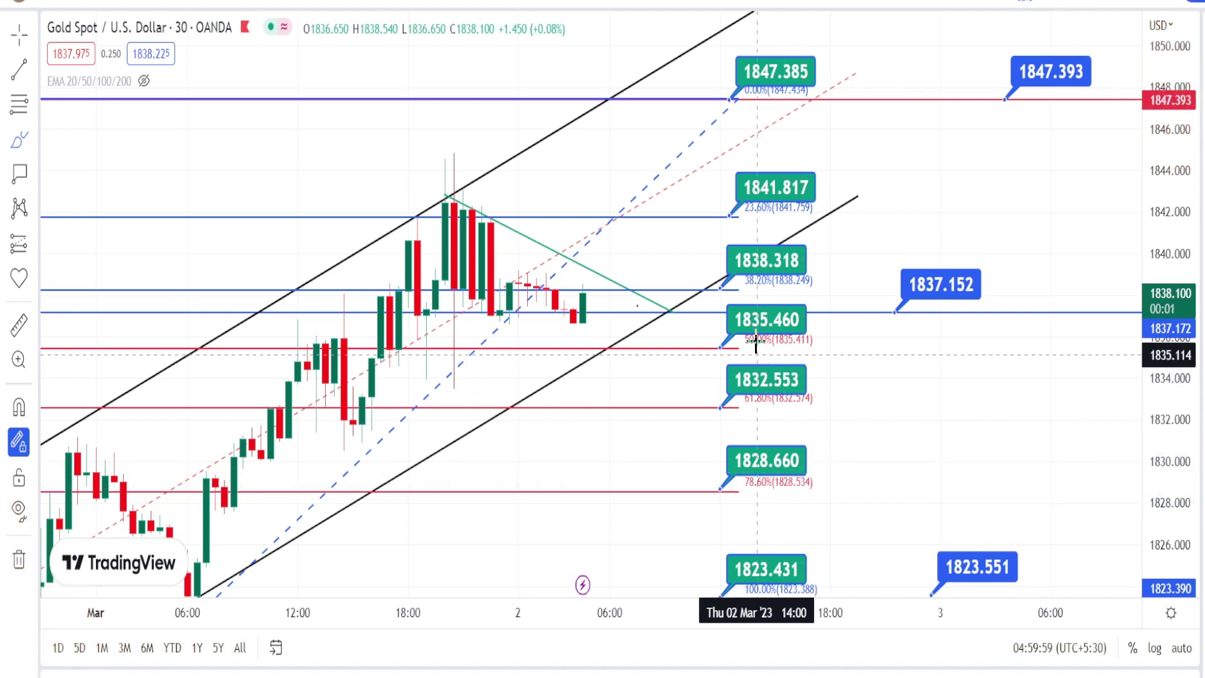
Step: Circle the Fibonacci labels 1838.318 and 1835.460, and brush an upward breakout arrow with targets 1841.817 and 1847.385 circled
{"action": "mouse_move", "coordinate": [747, 285]}
{"action": "left_mouse_down"}
{"action": "mouse_move", "coordinate": [777, 242]}
{"action": "mouse_move", "coordinate": [720, 263]}
{"action": "left_mouse_up"}
{"action": "mouse_move", "coordinate": [722, 344]}
{"action": "left_mouse_down"}
{"action": "mouse_move", "coordinate": [753, 350]}
{"action": "mouse_move", "coordinate": [784, 322]}
{"action": "mouse_move", "coordinate": [719, 313]}
{"action": "mouse_move", "coordinate": [715, 340]}
{"action": "left_mouse_up"}
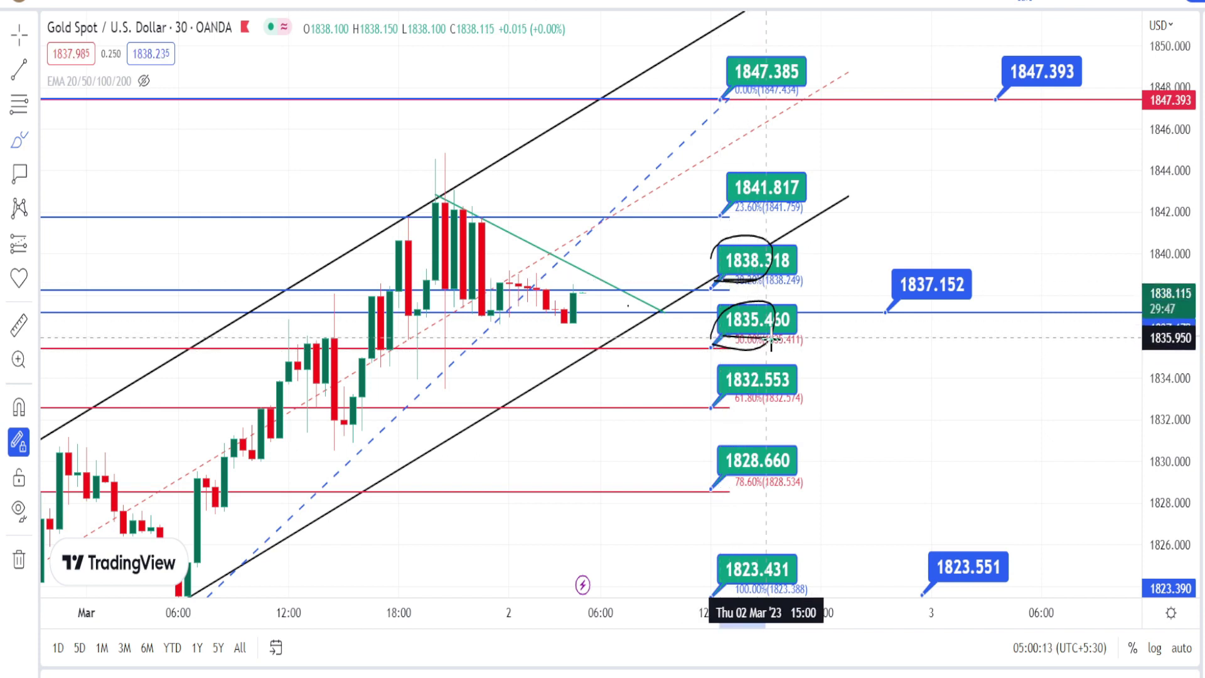
{"action": "mouse_move", "coordinate": [576, 325]}
{"action": "left_mouse_down"}
{"action": "mouse_move", "coordinate": [614, 265]}
{"action": "mouse_move", "coordinate": [592, 275]}
{"action": "mouse_move", "coordinate": [619, 278]}
{"action": "left_mouse_up"}
{"action": "mouse_move", "coordinate": [721, 214]}
{"action": "left_mouse_down"}
{"action": "mouse_move", "coordinate": [788, 207]}
{"action": "mouse_move", "coordinate": [739, 167]}
{"action": "mouse_move", "coordinate": [731, 215]}
{"action": "left_mouse_up"}
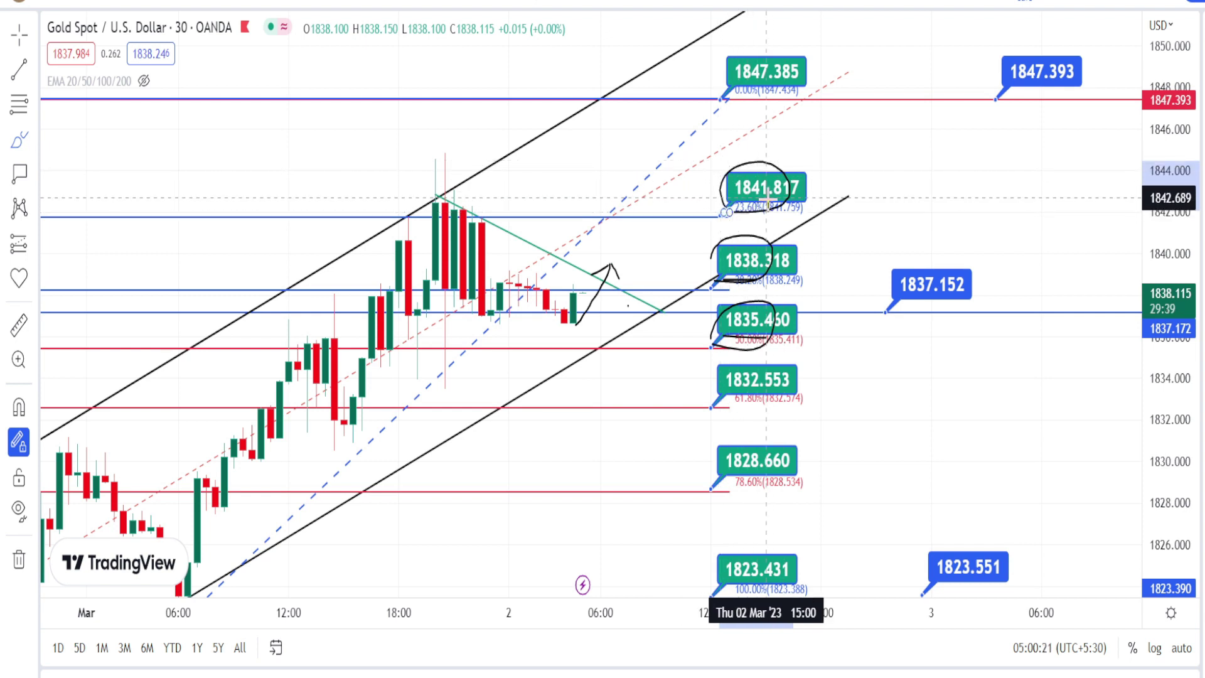
{"action": "mouse_move", "coordinate": [722, 99]}
{"action": "left_mouse_down"}
{"action": "mouse_move", "coordinate": [775, 97]}
{"action": "mouse_move", "coordinate": [752, 54]}
{"action": "mouse_move", "coordinate": [720, 71]}
{"action": "left_mouse_up"}
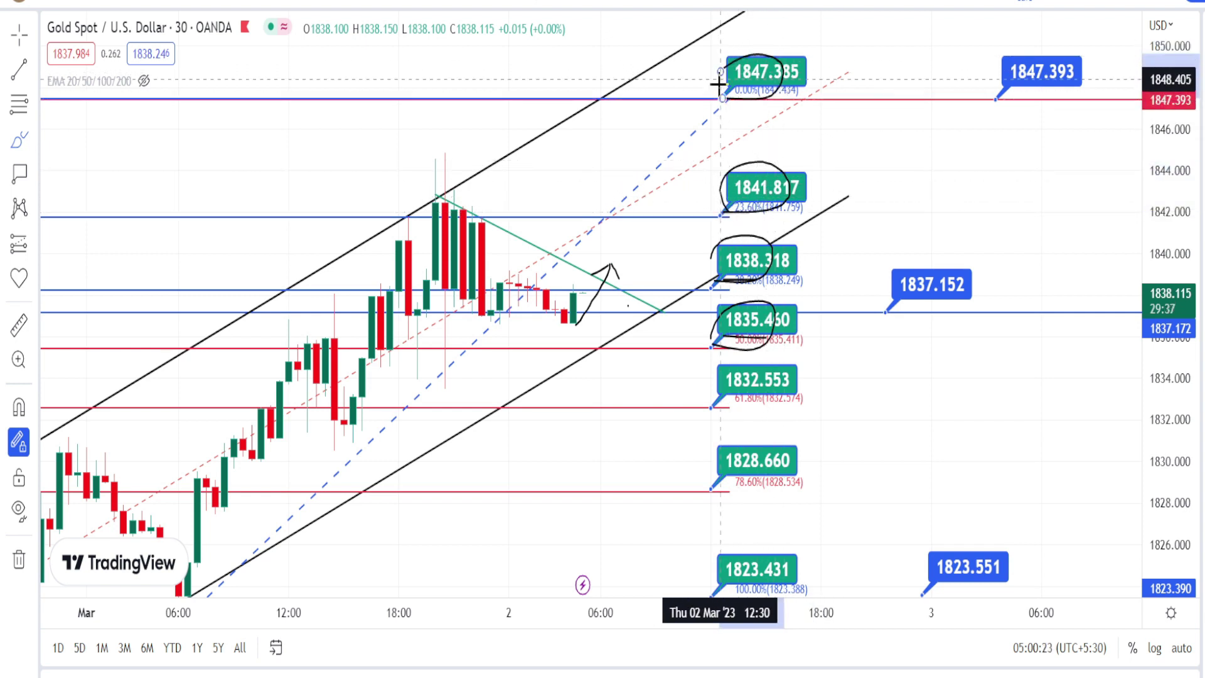
Step: Brush the decline along the descending trend line with a downward arrow, and underline the labels 1835.460, 1832.553, 1828.660 and 1823.431
{"action": "mouse_move", "coordinate": [458, 199]}
{"action": "left_mouse_down"}
{"action": "mouse_move", "coordinate": [497, 207]}
{"action": "mouse_move", "coordinate": [535, 261]}
{"action": "mouse_move", "coordinate": [619, 296]}
{"action": "left_mouse_up"}
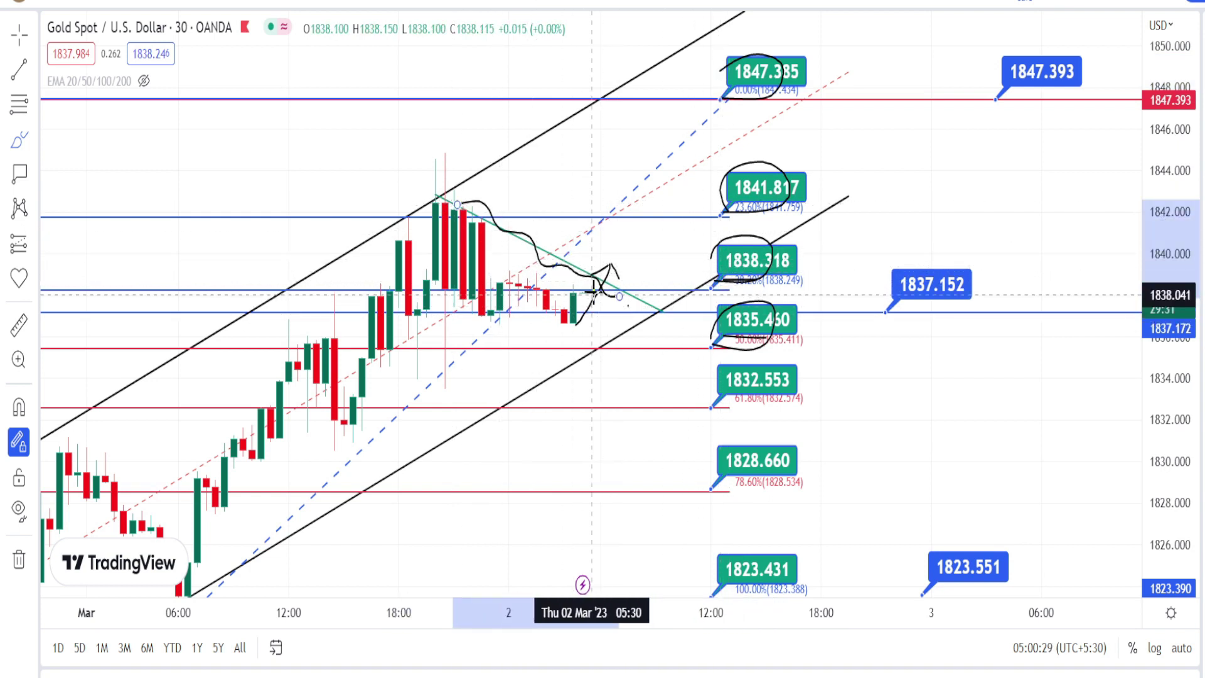
{"action": "mouse_move", "coordinate": [595, 278]}
{"action": "left_mouse_down"}
{"action": "mouse_move", "coordinate": [612, 366]}
{"action": "mouse_move", "coordinate": [619, 331]}
{"action": "left_mouse_up"}
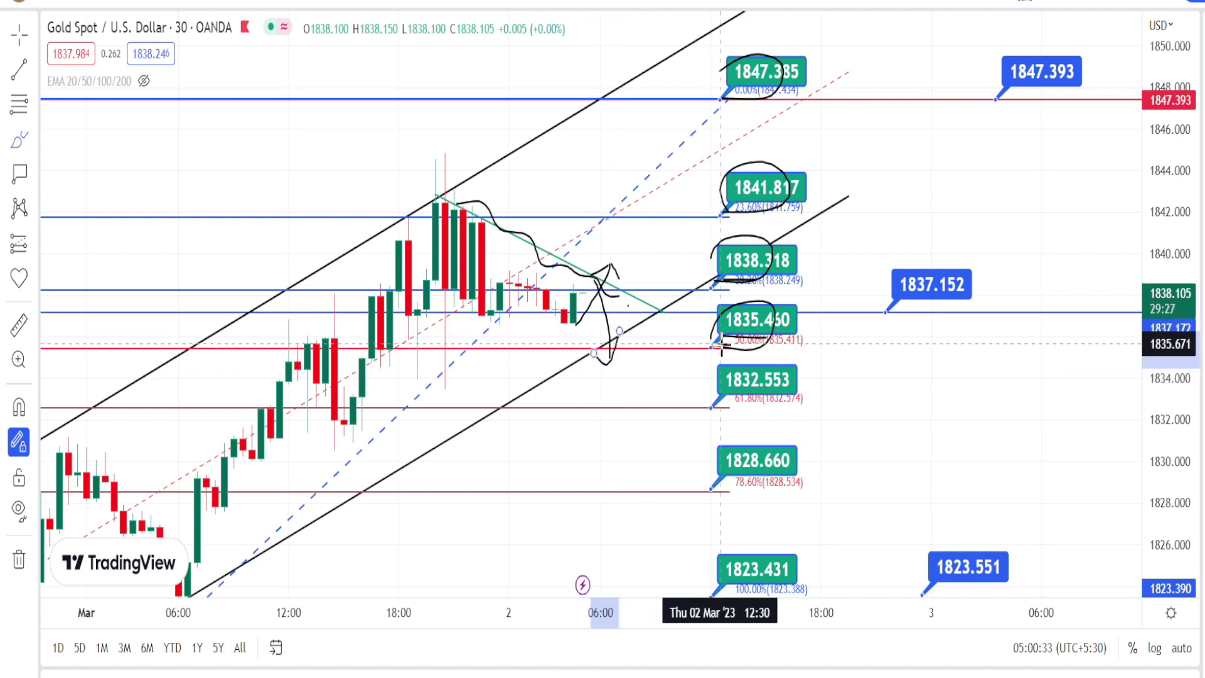
{"action": "left_click_drag", "start_coordinate": [705, 338], "coordinate": [763, 343]}
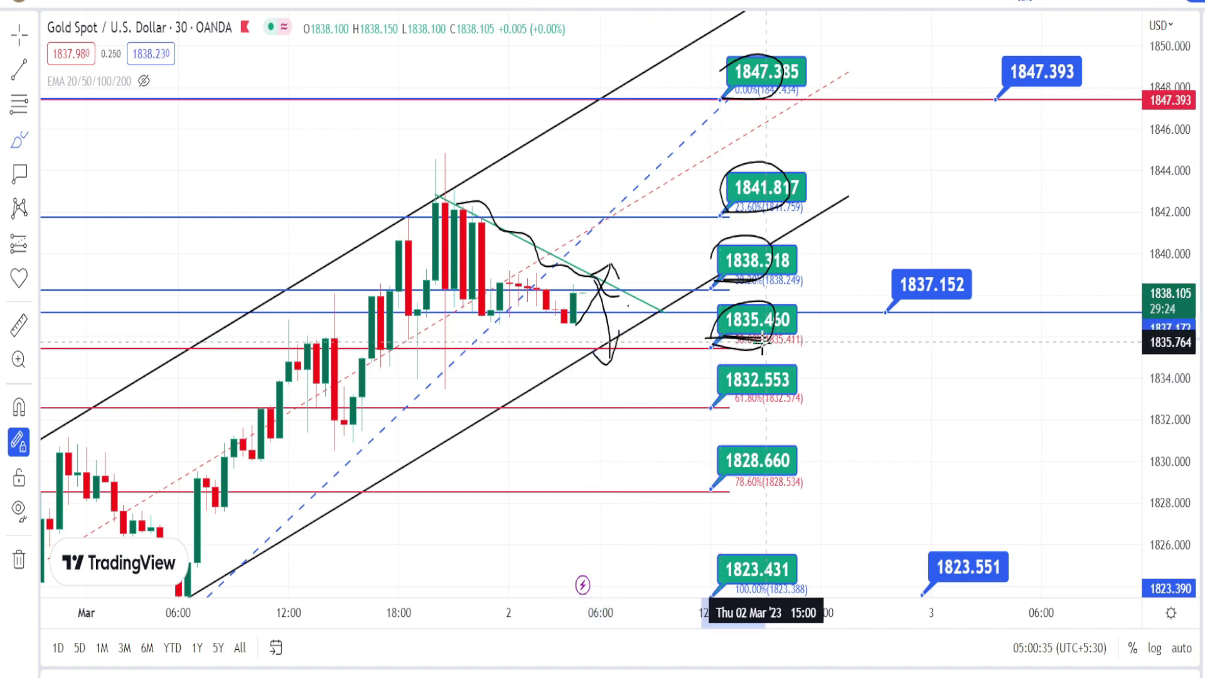
{"action": "left_click_drag", "start_coordinate": [706, 412], "coordinate": [766, 409]}
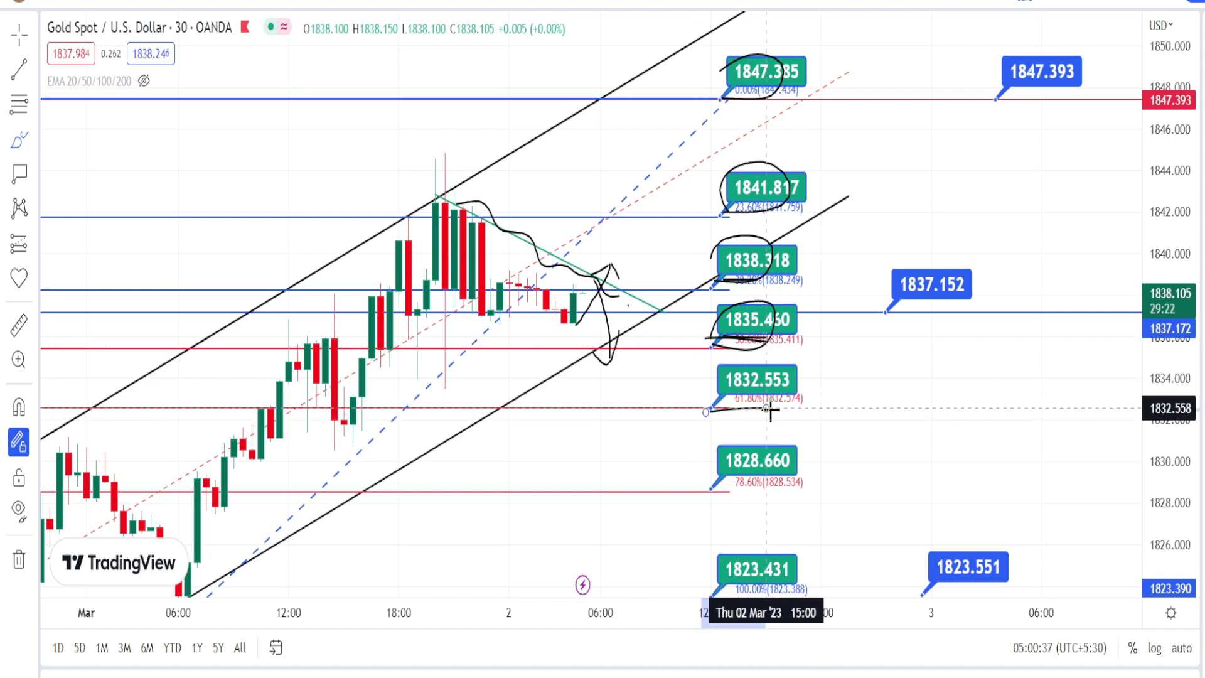
{"action": "left_click_drag", "start_coordinate": [723, 482], "coordinate": [775, 482]}
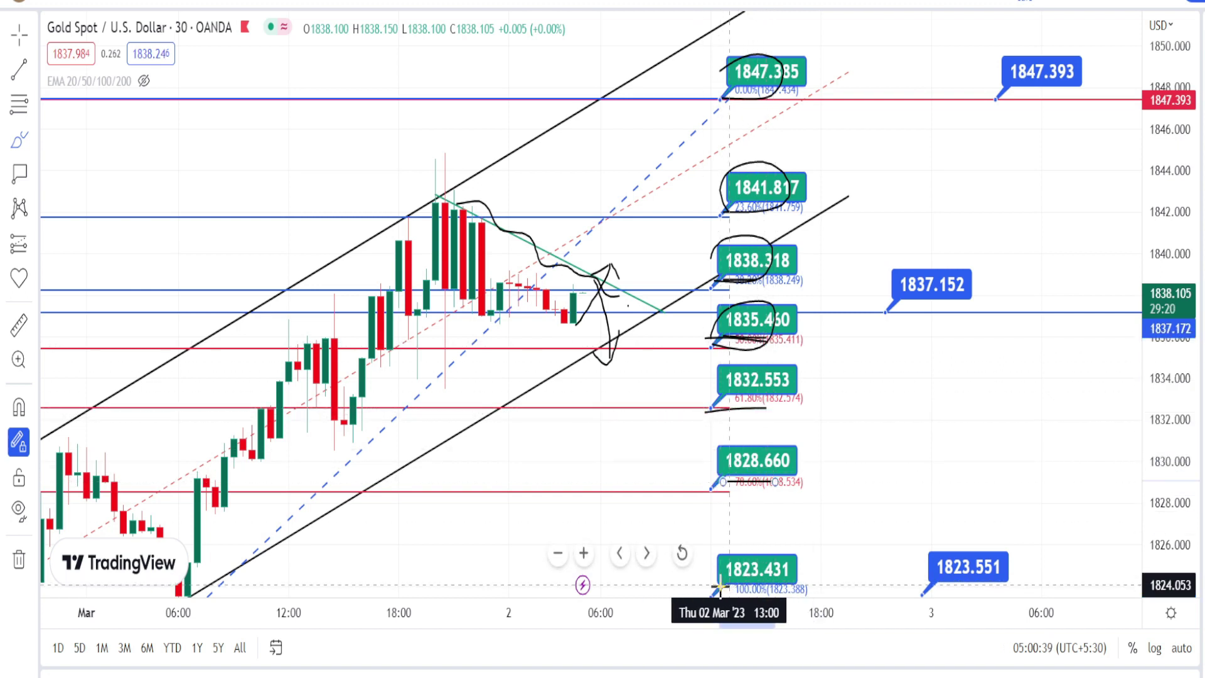
{"action": "left_click_drag", "start_coordinate": [725, 587], "coordinate": [776, 585]}
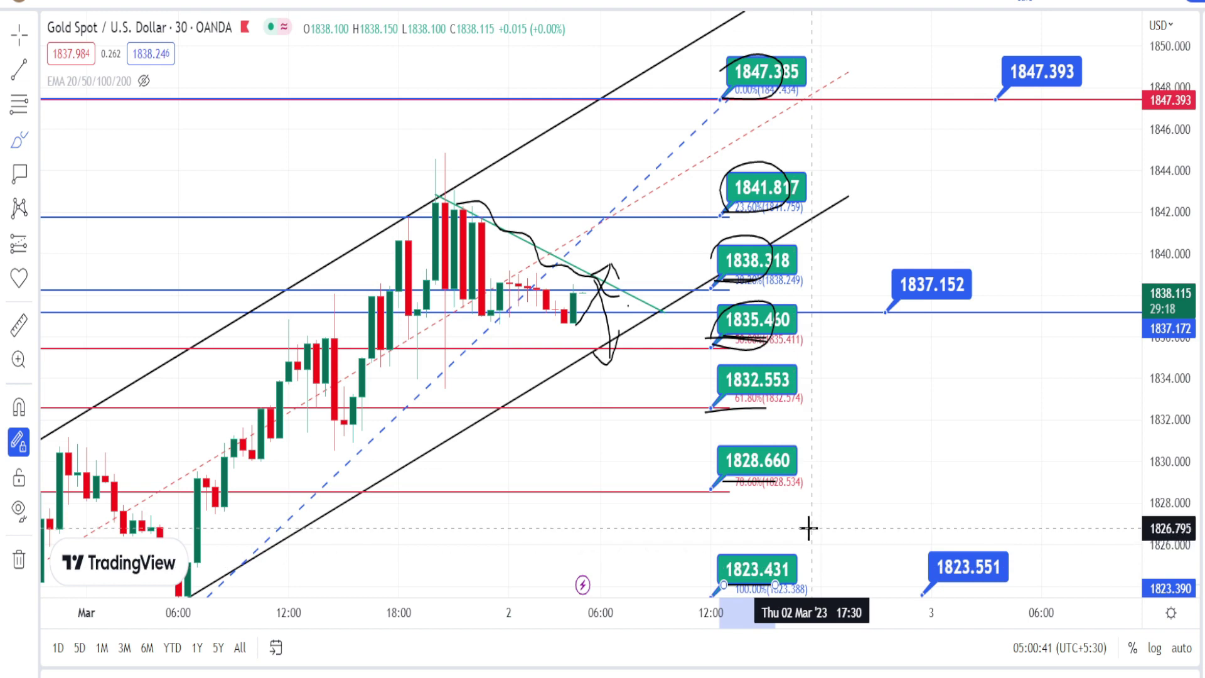
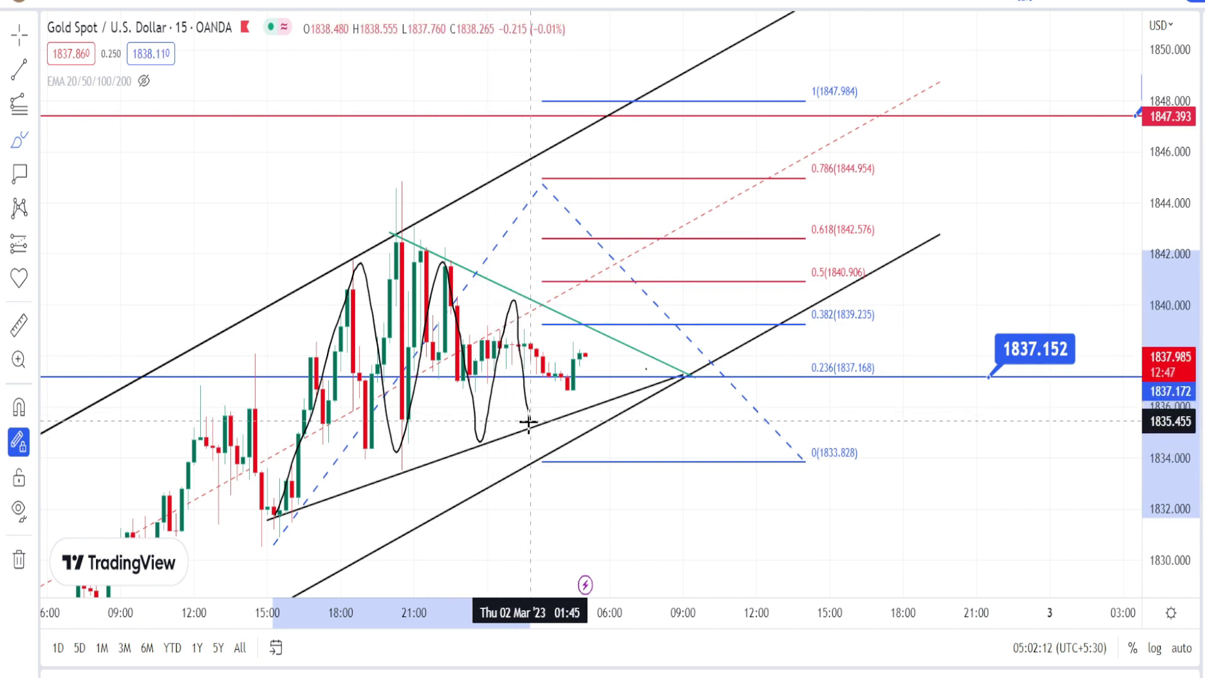
Step: Brush breakout arrows above and below the triangle, and bracket the column of Fibonacci price labels from 1848.022 to 1833.941 with two vertical strokes
{"action": "mouse_move", "coordinate": [576, 329]}
{"action": "left_mouse_down"}
{"action": "mouse_move", "coordinate": [598, 268]}
{"action": "mouse_move", "coordinate": [587, 282]}
{"action": "mouse_move", "coordinate": [615, 312]}
{"action": "left_mouse_up"}
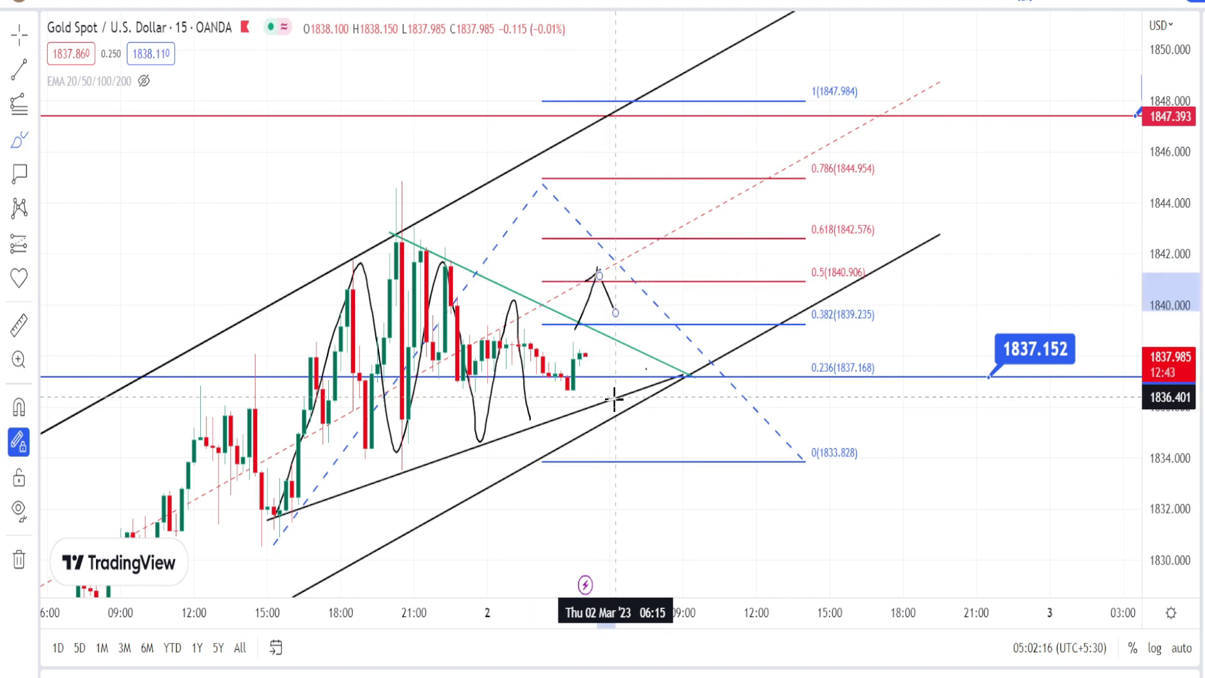
{"action": "mouse_move", "coordinate": [617, 403]}
{"action": "left_mouse_down"}
{"action": "mouse_move", "coordinate": [624, 479]}
{"action": "mouse_move", "coordinate": [641, 450]}
{"action": "left_mouse_up"}
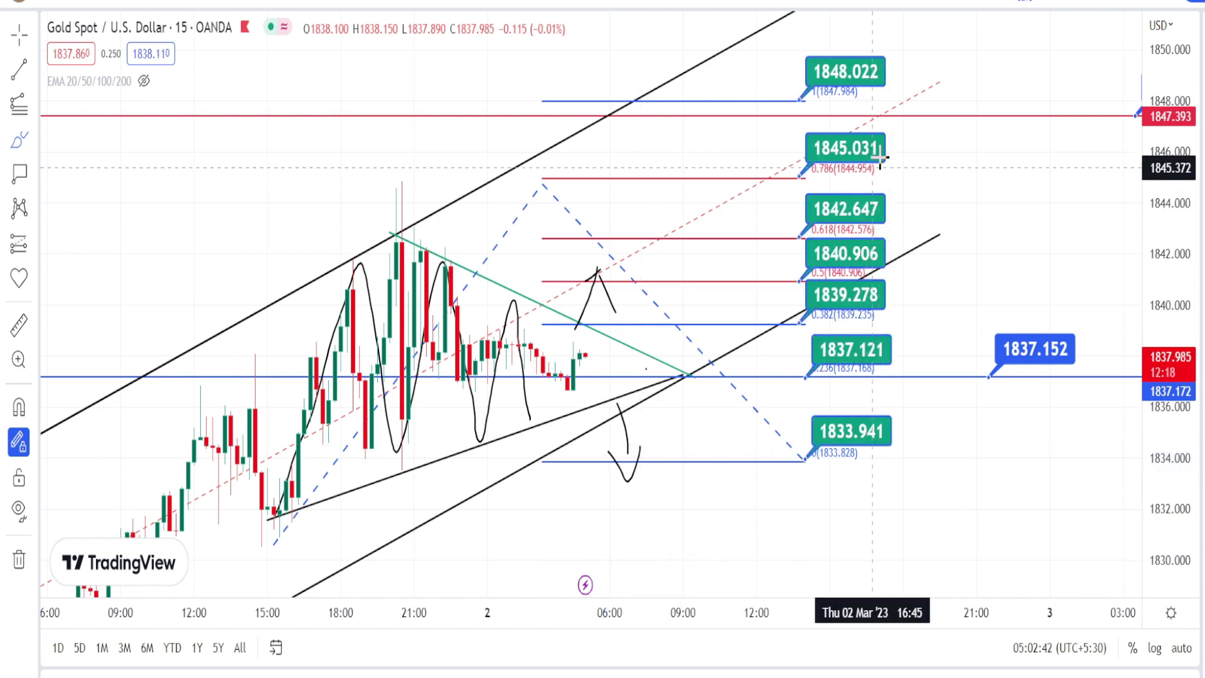
{"action": "left_click_drag", "start_coordinate": [896, 66], "coordinate": [904, 419]}
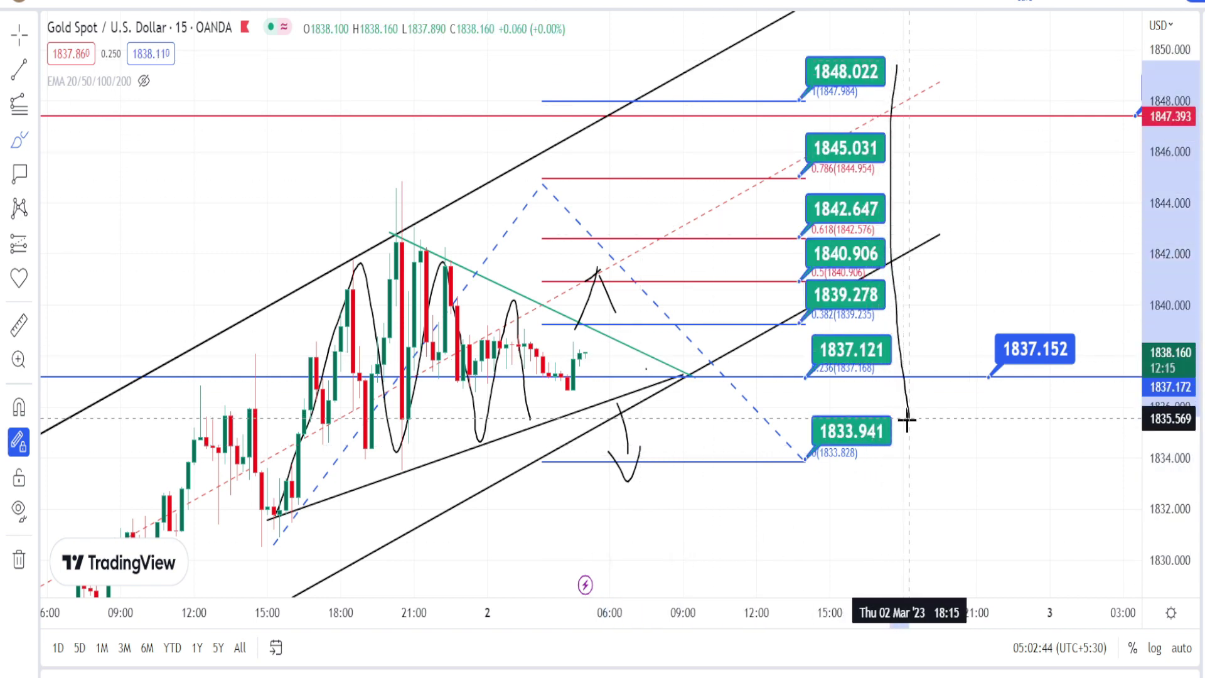
{"action": "mouse_move", "coordinate": [776, 77]}
{"action": "left_mouse_down"}
{"action": "mouse_move", "coordinate": [788, 468]}
{"action": "mouse_move", "coordinate": [792, 453]}
{"action": "left_mouse_up"}
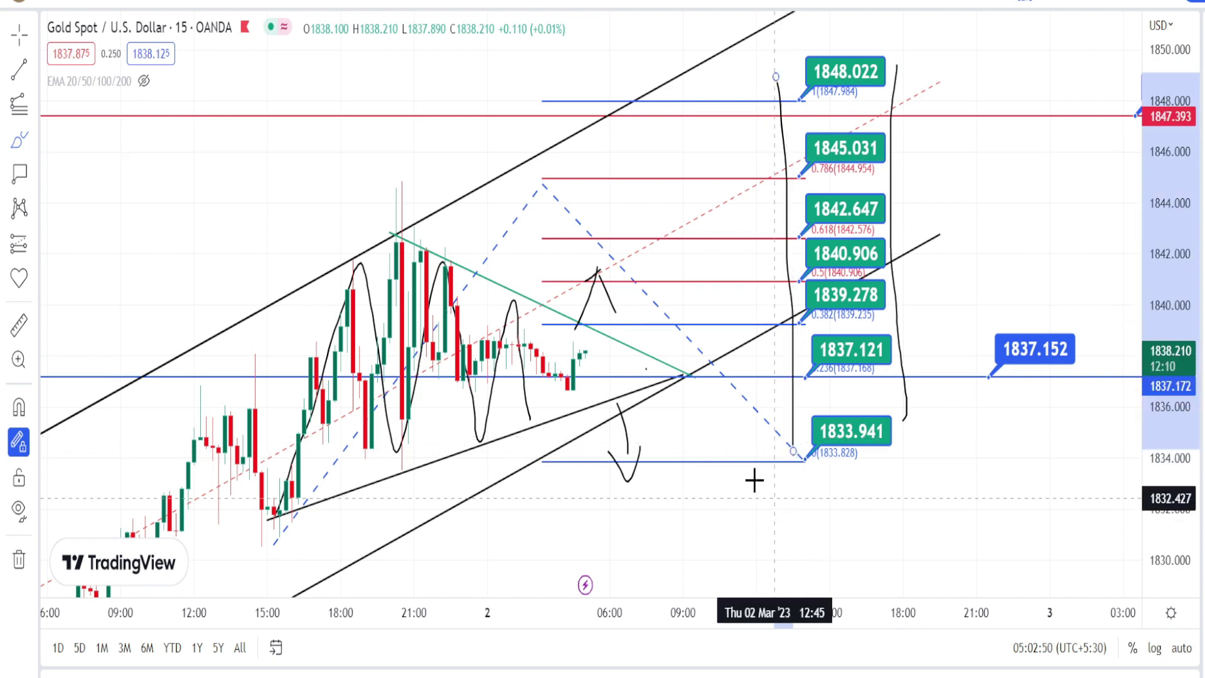
Step: Circle the latest candles inside the triangle and the nearest Fibonacci labels, 1839.278 and 1837.121
{"action": "mouse_move", "coordinate": [573, 345]}
{"action": "left_mouse_down"}
{"action": "mouse_move", "coordinate": [582, 343]}
{"action": "mouse_move", "coordinate": [569, 346]}
{"action": "left_mouse_up"}
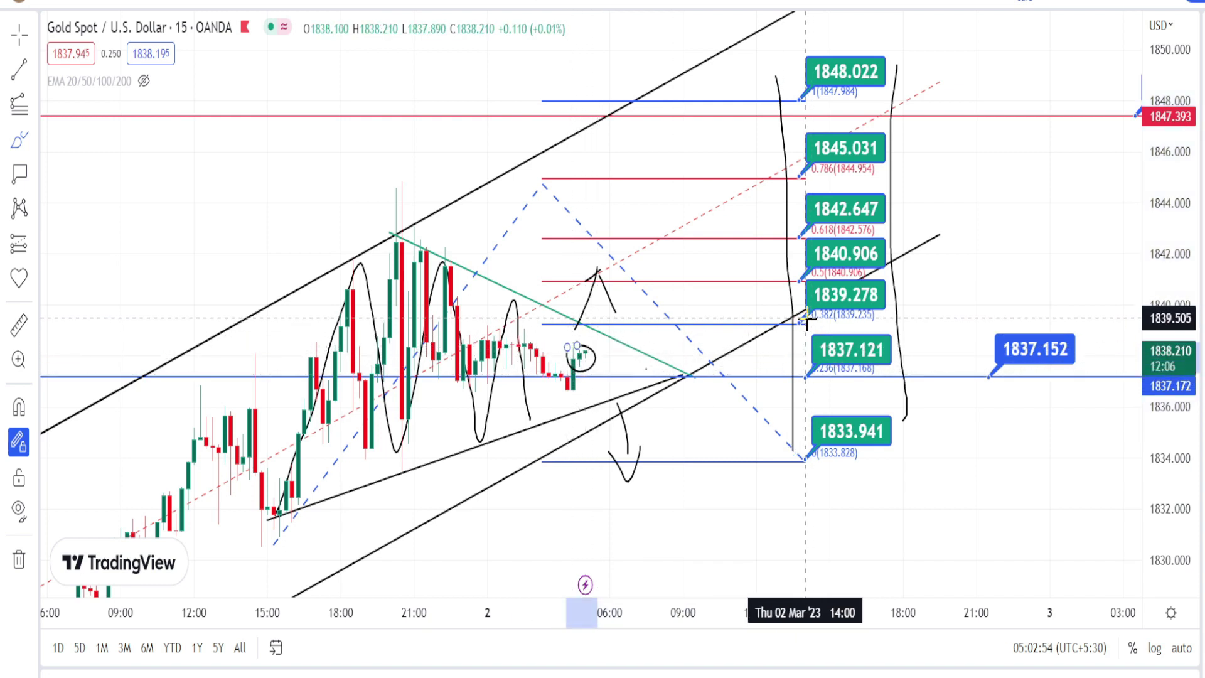
{"action": "left_click_drag", "start_coordinate": [809, 318], "coordinate": [805, 279]}
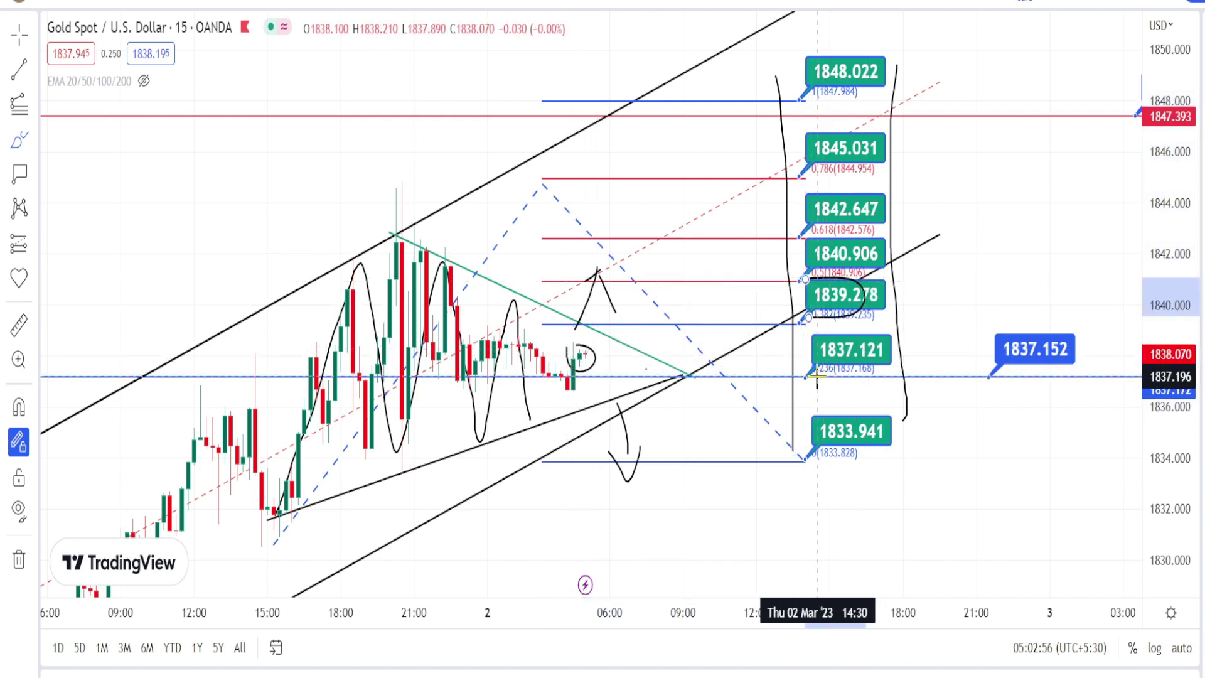
{"action": "mouse_move", "coordinate": [816, 374]}
{"action": "left_mouse_down"}
{"action": "mouse_move", "coordinate": [874, 355]}
{"action": "mouse_move", "coordinate": [824, 334]}
{"action": "left_mouse_up"}
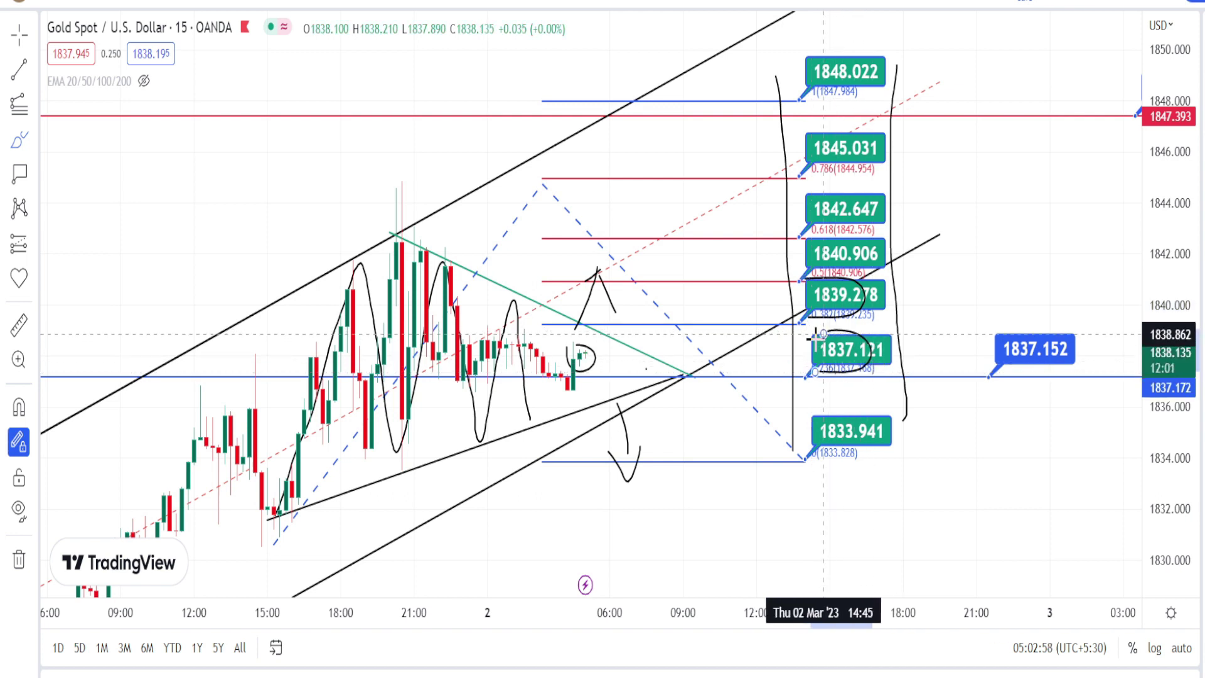
Step: Brush an arrow along the channel's upper boundary and downward breakout arrows around and below its lower boundary, circling the target label 1833.941
{"action": "mouse_move", "coordinate": [600, 356]}
{"action": "left_mouse_down"}
{"action": "mouse_move", "coordinate": [620, 439]}
{"action": "mouse_move", "coordinate": [629, 417]}
{"action": "mouse_move", "coordinate": [619, 408]}
{"action": "left_mouse_up"}
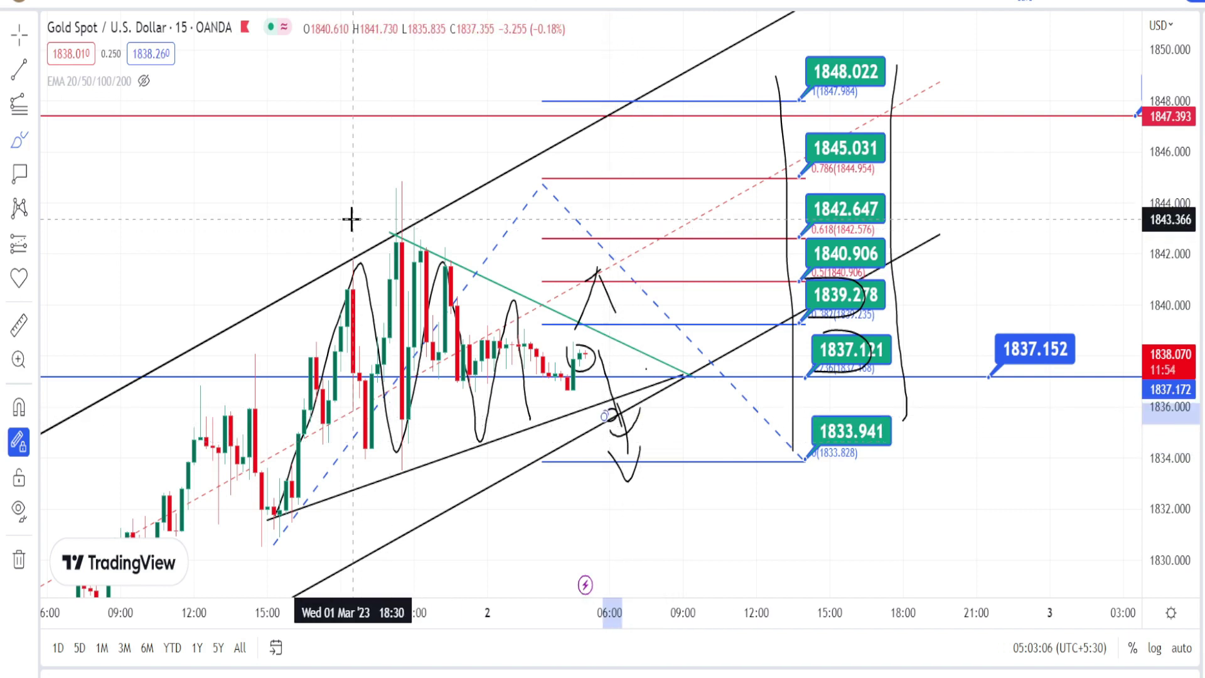
{"action": "left_click_drag", "start_coordinate": [356, 217], "coordinate": [458, 204]}
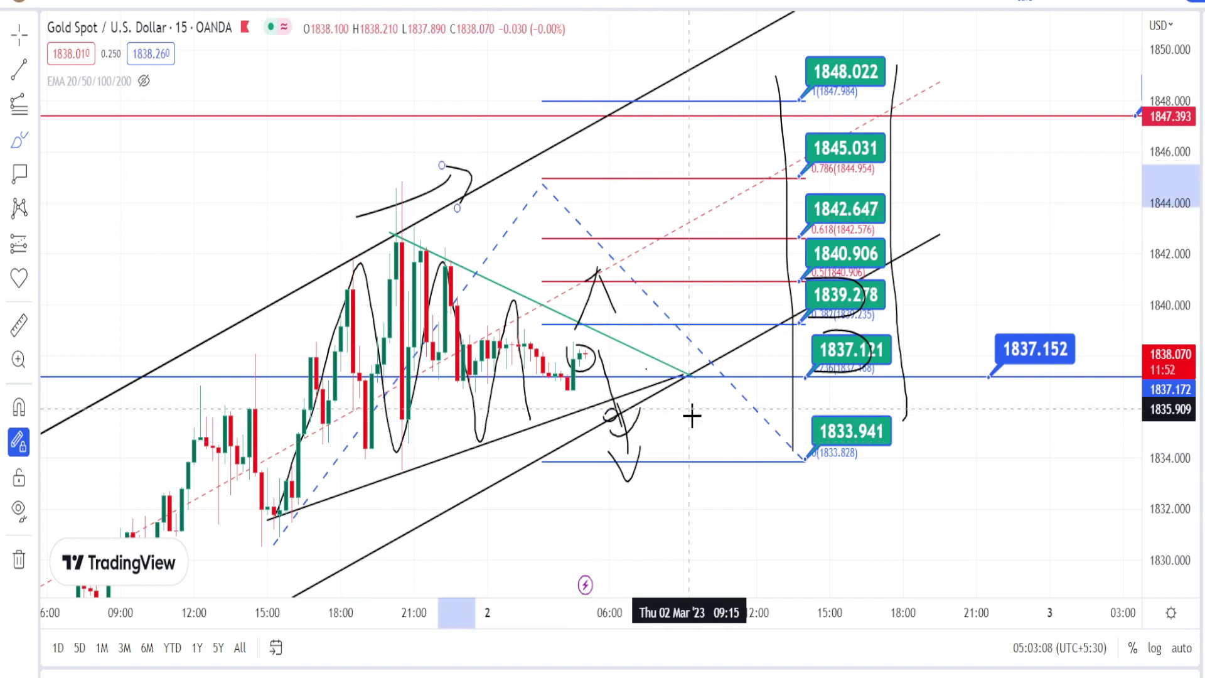
{"action": "mouse_move", "coordinate": [671, 396]}
{"action": "left_mouse_down"}
{"action": "mouse_move", "coordinate": [685, 449]}
{"action": "mouse_move", "coordinate": [696, 426]}
{"action": "left_mouse_up"}
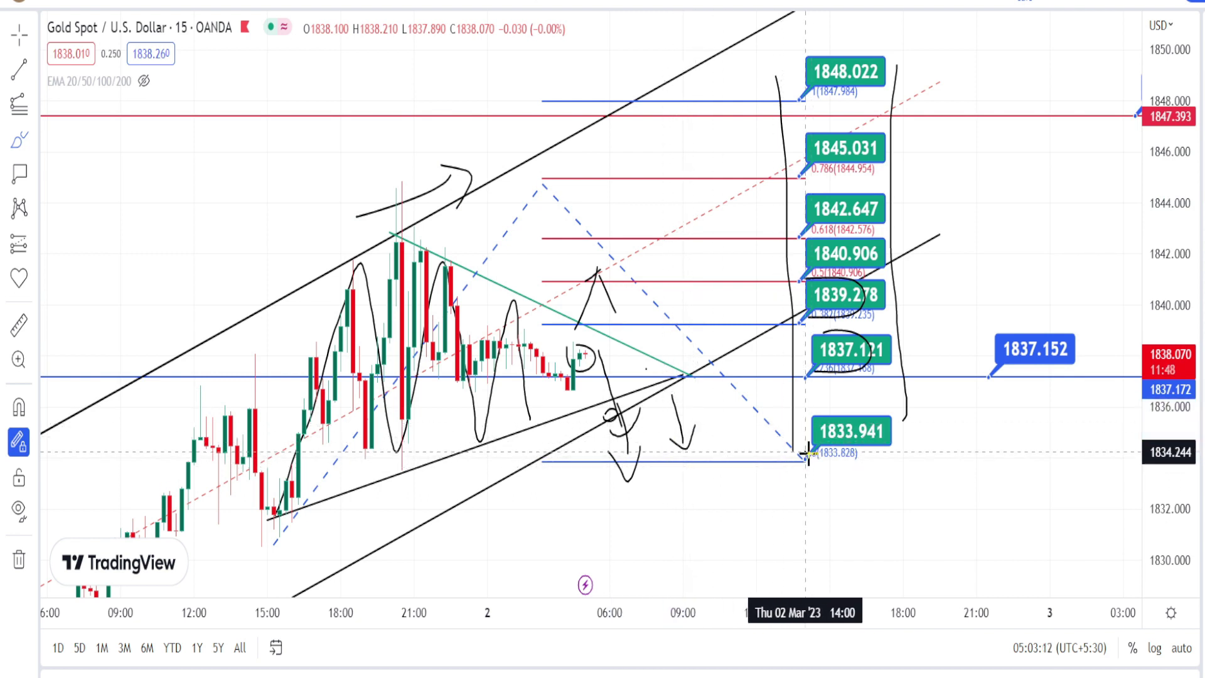
{"action": "mouse_move", "coordinate": [807, 453]}
{"action": "left_mouse_down"}
{"action": "mouse_move", "coordinate": [823, 463]}
{"action": "mouse_move", "coordinate": [872, 427]}
{"action": "mouse_move", "coordinate": [811, 411]}
{"action": "mouse_move", "coordinate": [821, 468]}
{"action": "left_mouse_up"}
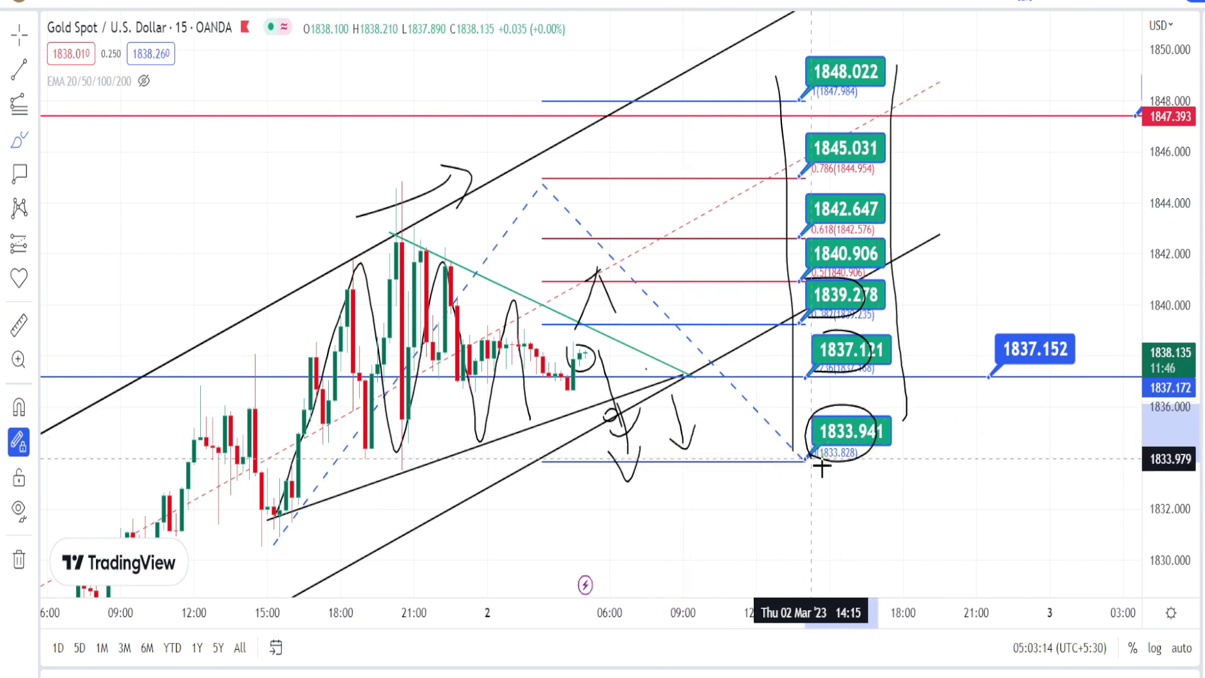
{"action": "mouse_move", "coordinate": [745, 438]}
{"action": "left_mouse_down"}
{"action": "mouse_move", "coordinate": [760, 515]}
{"action": "mouse_move", "coordinate": [779, 486]}
{"action": "left_mouse_up"}
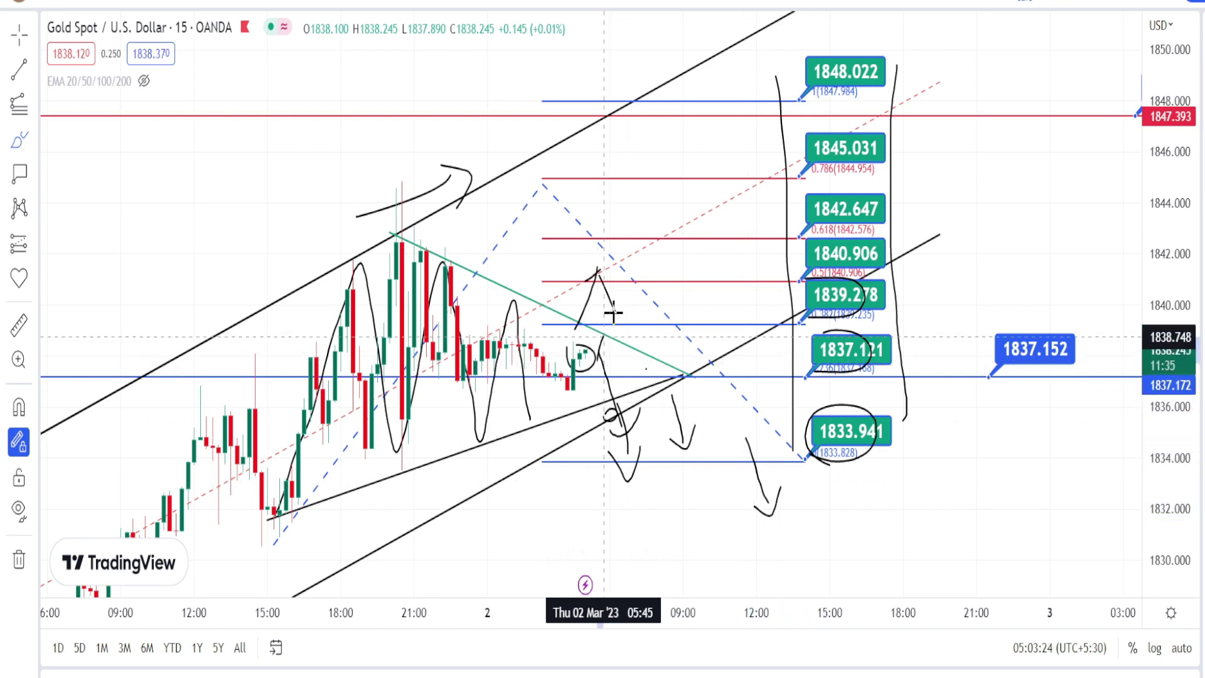
Step: Brush an upward breakout arrow through the descending trend line, and circle the labels 1839.278, 1840.906, 1842.647, 1845.031 and 1848.022
{"action": "mouse_move", "coordinate": [598, 321]}
{"action": "left_mouse_down"}
{"action": "mouse_move", "coordinate": [617, 303]}
{"action": "mouse_move", "coordinate": [640, 337]}
{"action": "left_mouse_up"}
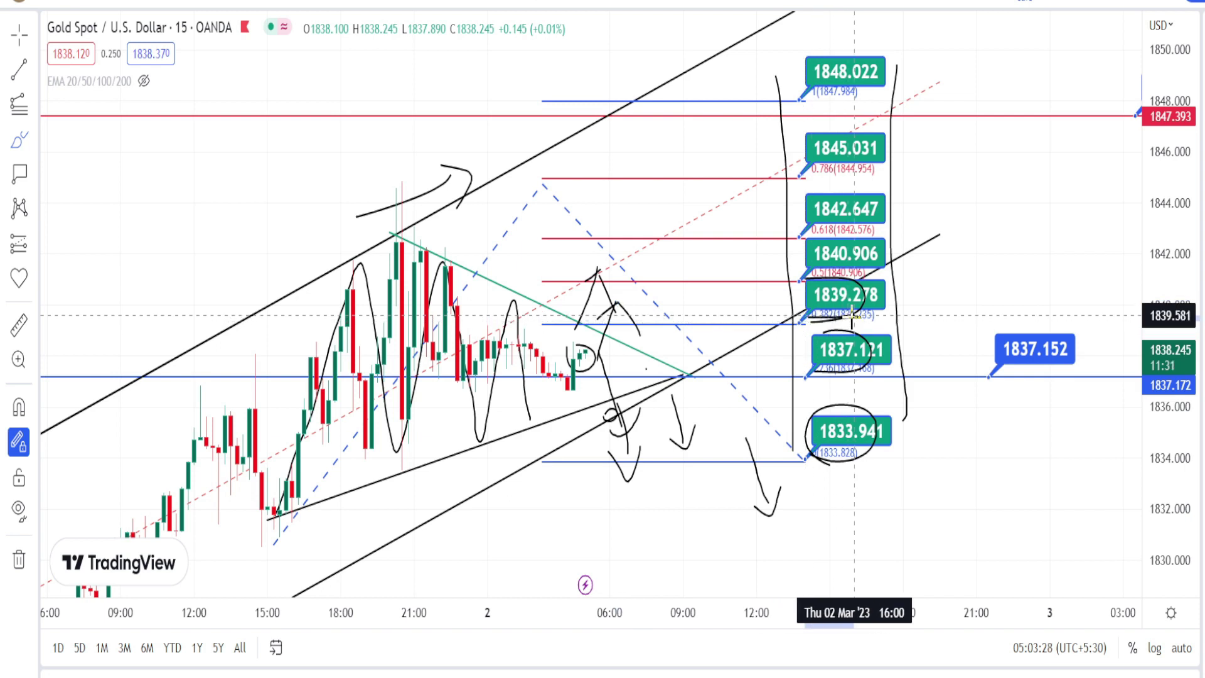
{"action": "mouse_move", "coordinate": [856, 312]}
{"action": "left_mouse_down"}
{"action": "mouse_move", "coordinate": [860, 271]}
{"action": "mouse_move", "coordinate": [785, 307]}
{"action": "mouse_move", "coordinate": [816, 300]}
{"action": "mouse_move", "coordinate": [835, 245]}
{"action": "mouse_move", "coordinate": [848, 241]}
{"action": "mouse_move", "coordinate": [836, 281]}
{"action": "mouse_move", "coordinate": [790, 217]}
{"action": "mouse_move", "coordinate": [857, 154]}
{"action": "mouse_move", "coordinate": [800, 141]}
{"action": "left_mouse_up"}
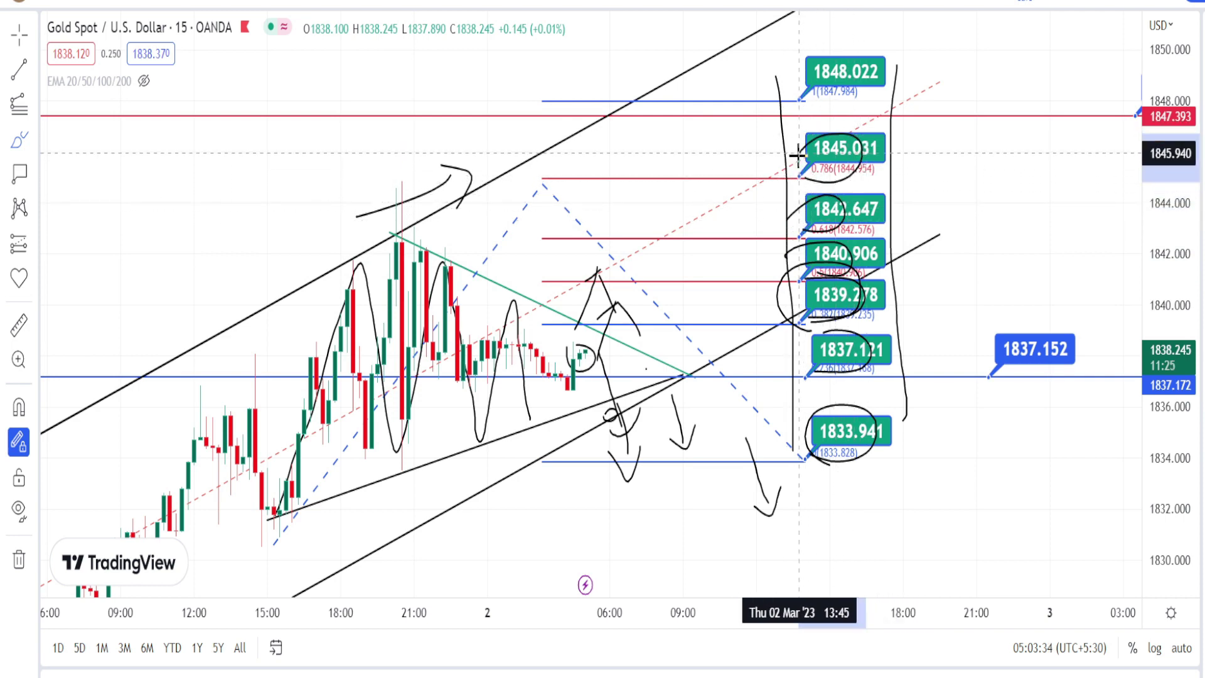
{"action": "mouse_move", "coordinate": [795, 99]}
{"action": "left_mouse_down"}
{"action": "mouse_move", "coordinate": [806, 63]}
{"action": "mouse_move", "coordinate": [835, 46]}
{"action": "mouse_move", "coordinate": [803, 94]}
{"action": "left_mouse_up"}
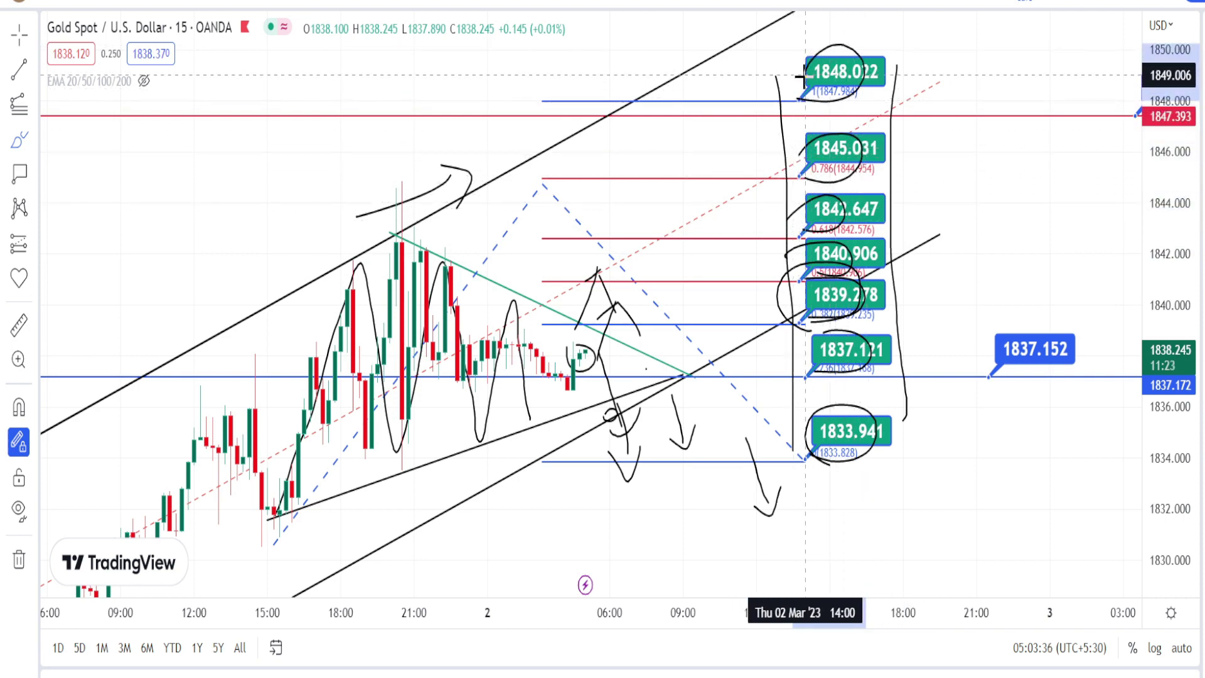